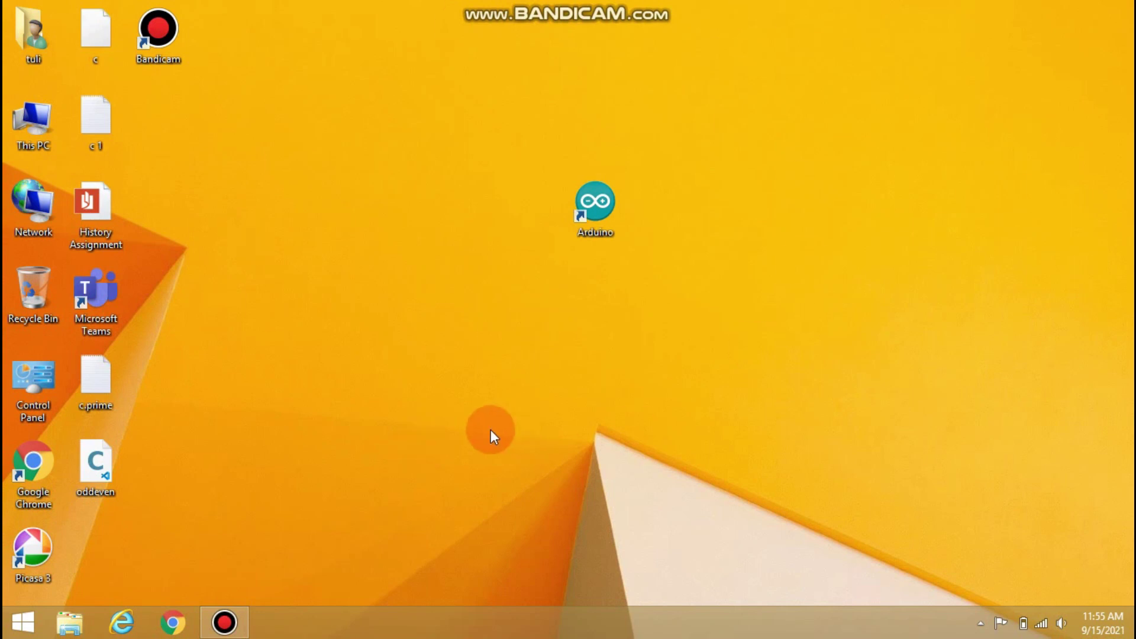
Launch Google Chrome from the taskbar to get a blank New Tab page
left_click(174, 622)
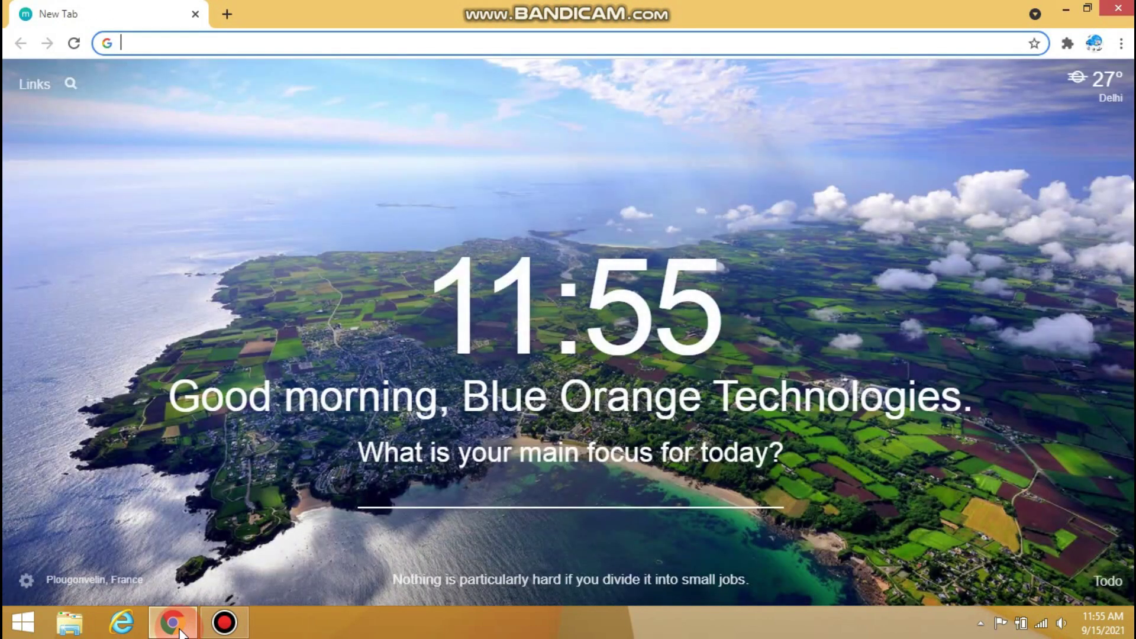
Search for 'tinkercad' in Chrome and reach the Tinkercad dashboard
left_click(526, 141)
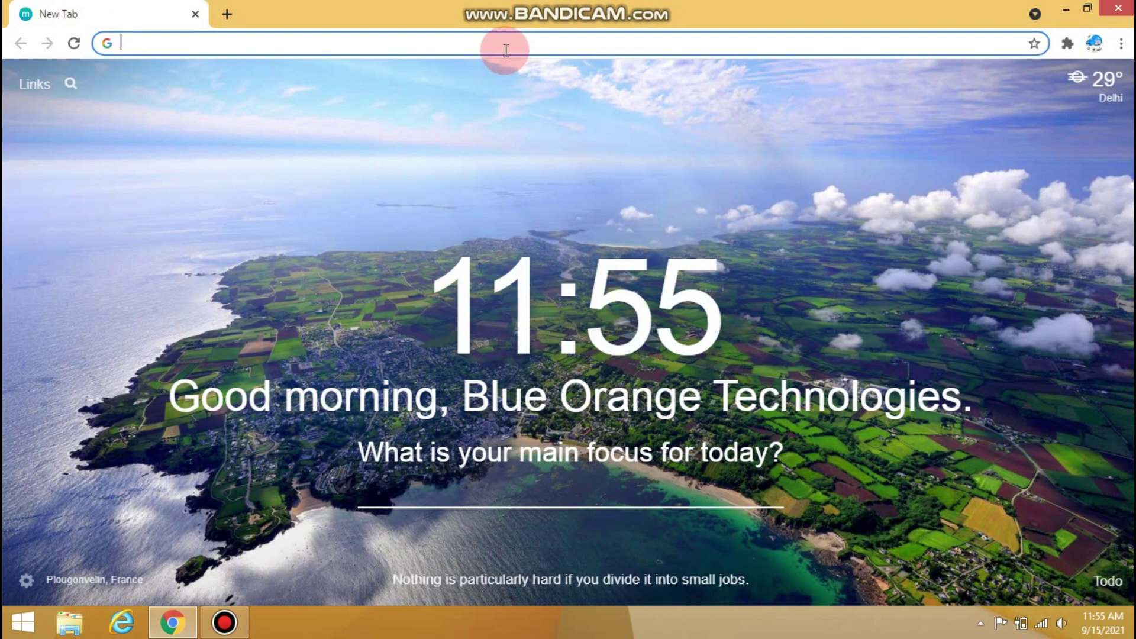
type("ti")
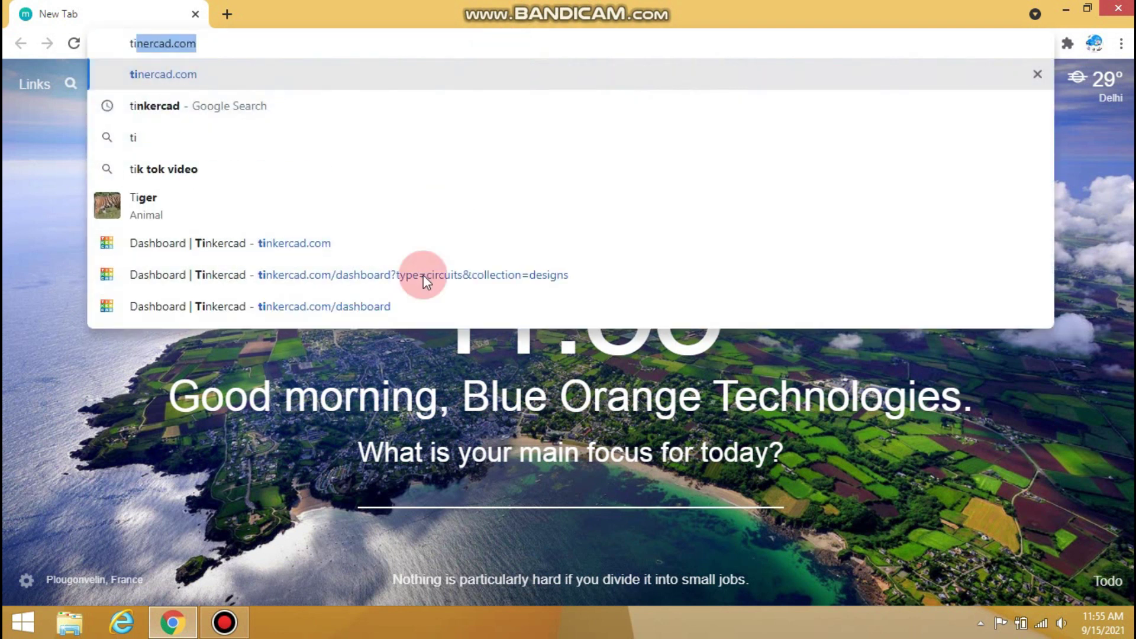
type("nkercad")
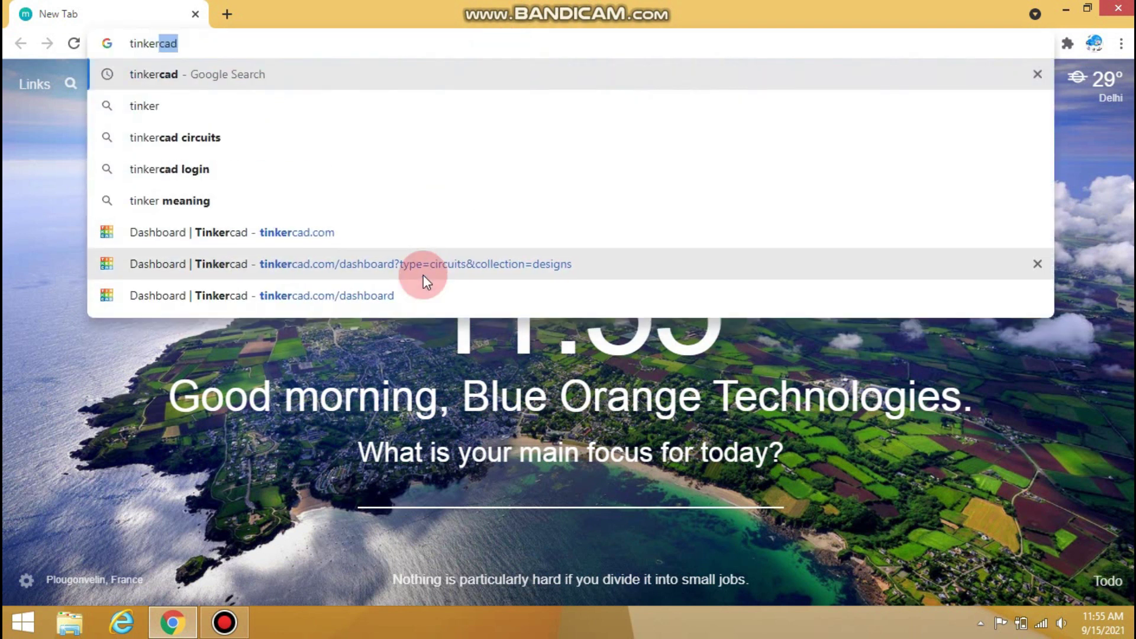
key("Return")
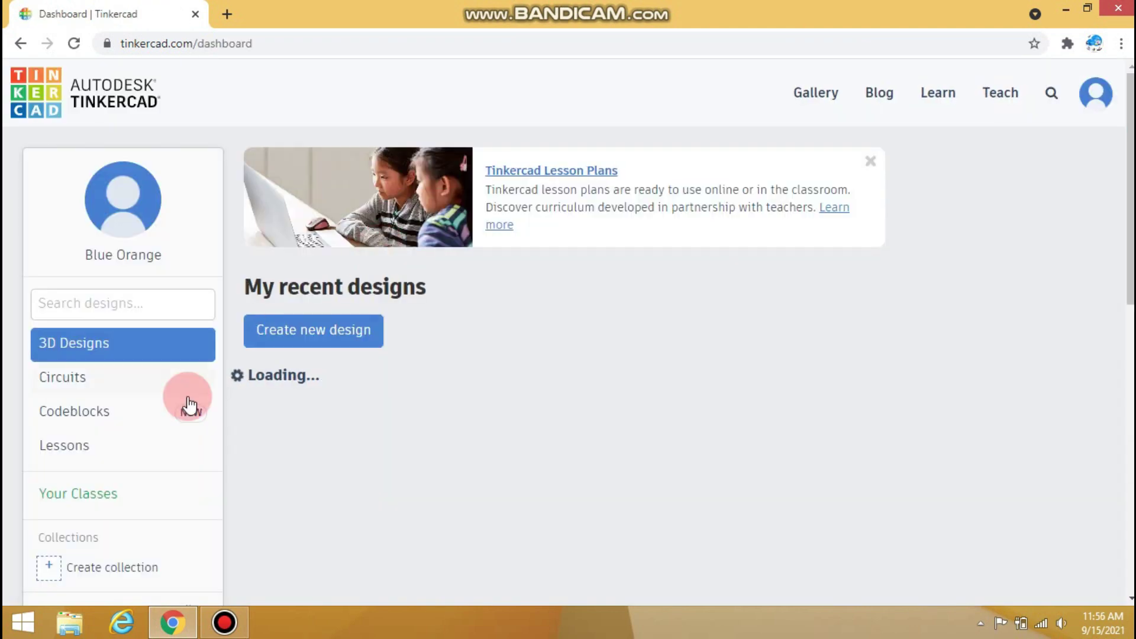
Create a new circuit design from the dashboard's Circuits section
left_click(96, 378)
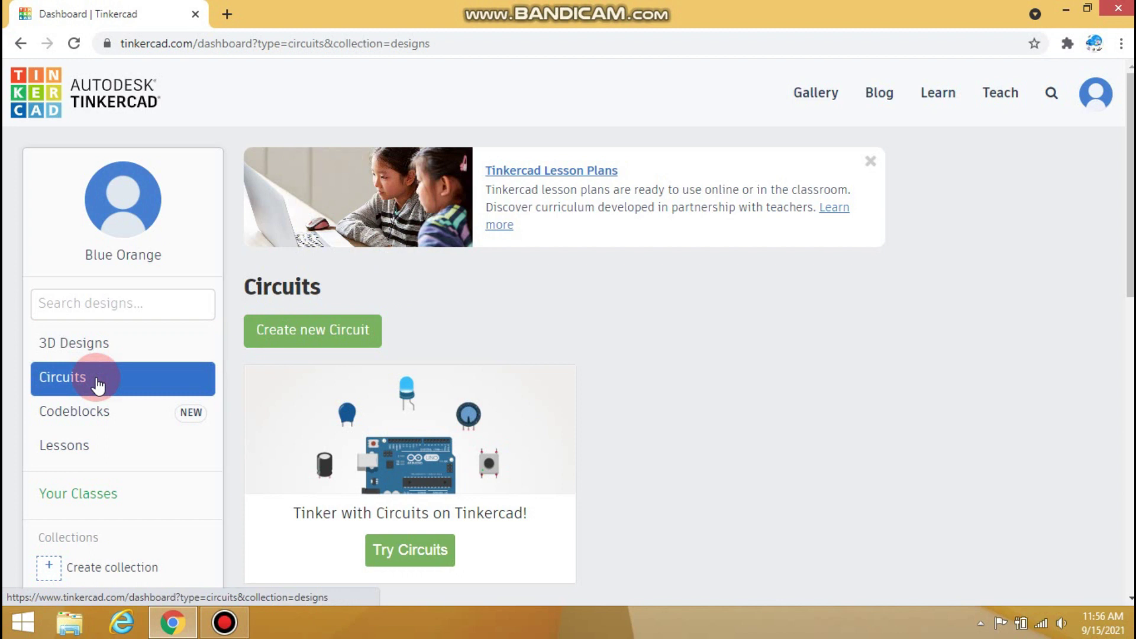
left_click(319, 329)
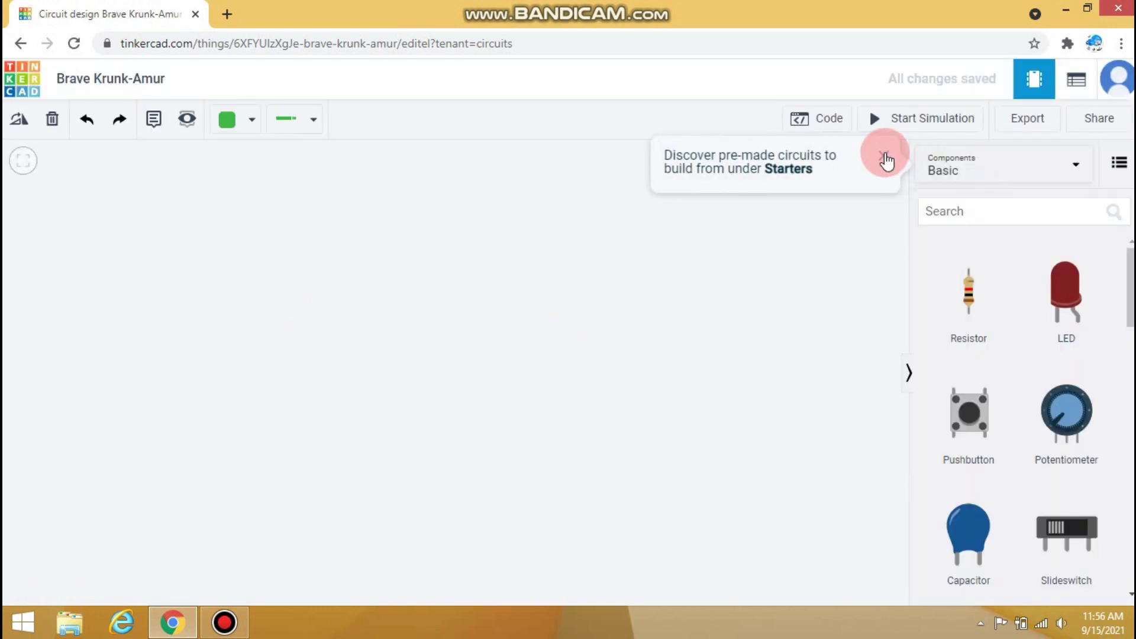
Dismiss the Starters tip and retitle the design 'Simple LED with Battery'
left_click(884, 156)
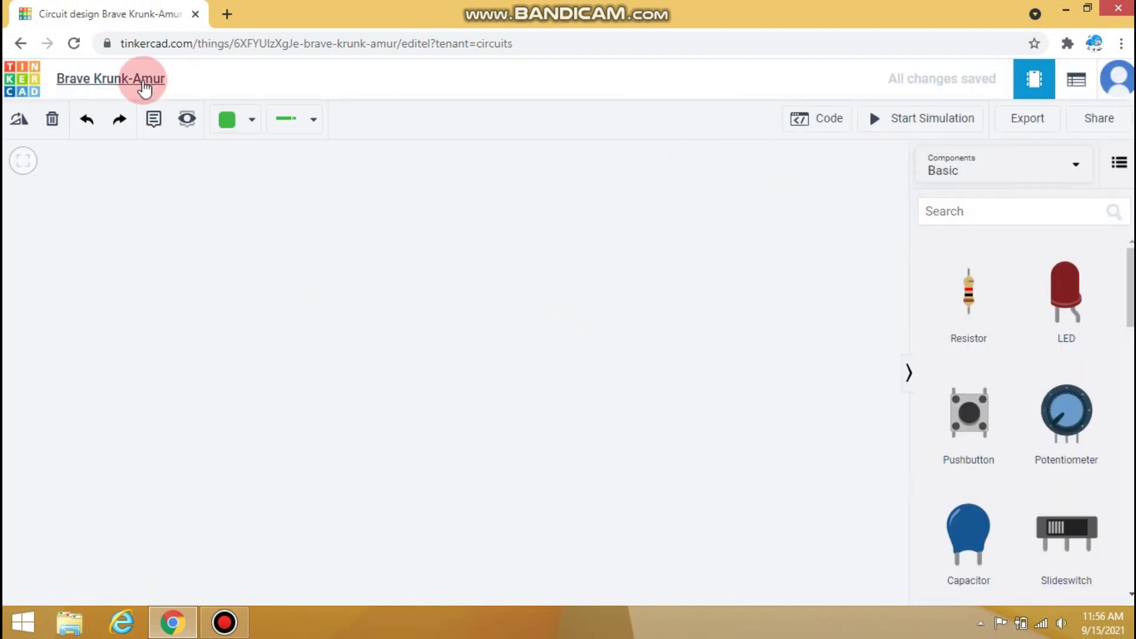
left_click(142, 79)
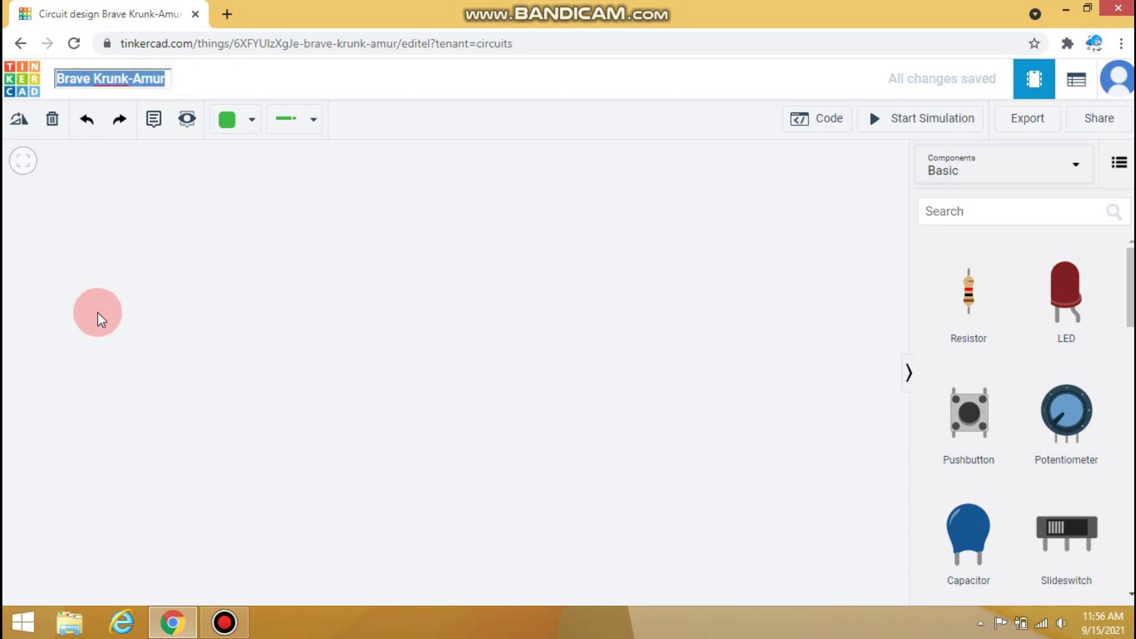
type("Simple LED with a")
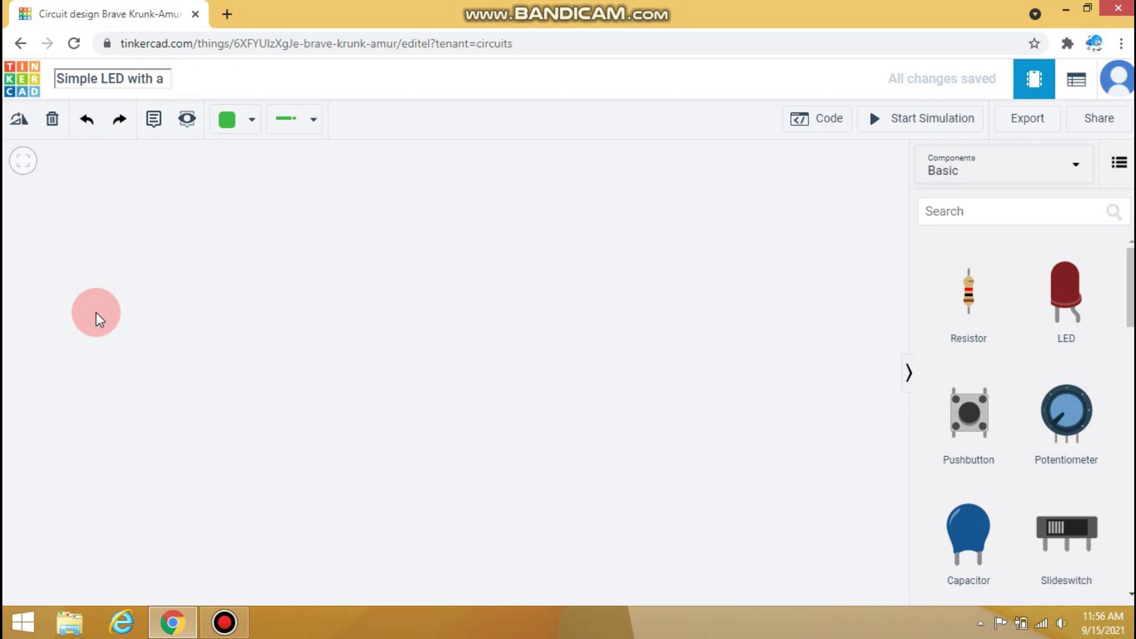
key("BackSpace")
type("Ba")
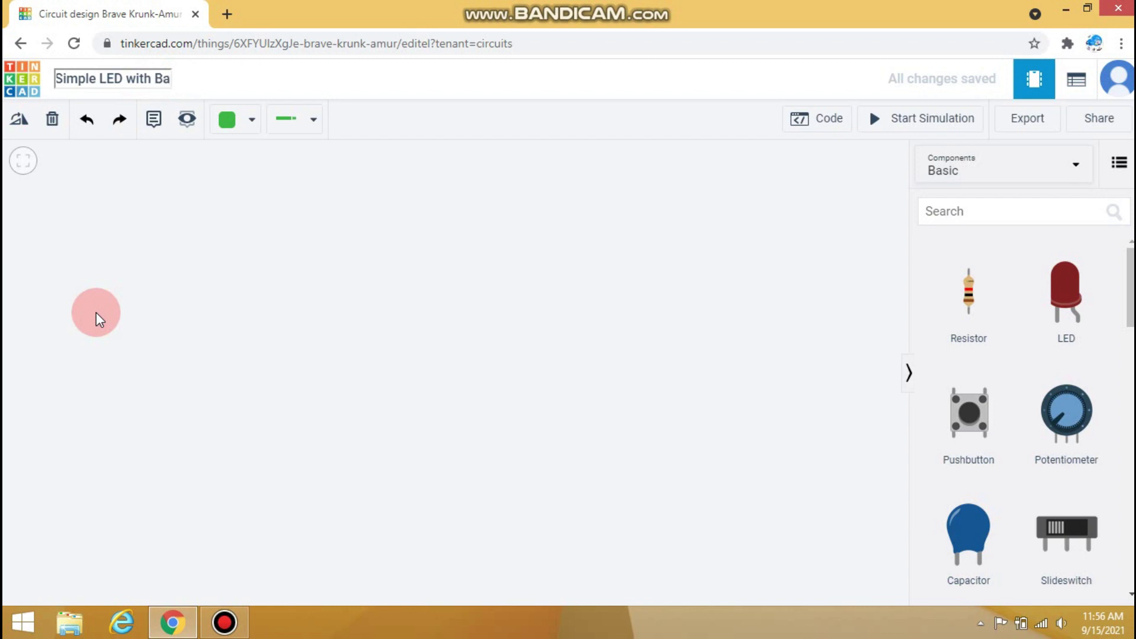
type("ttery")
left_click(96, 314)
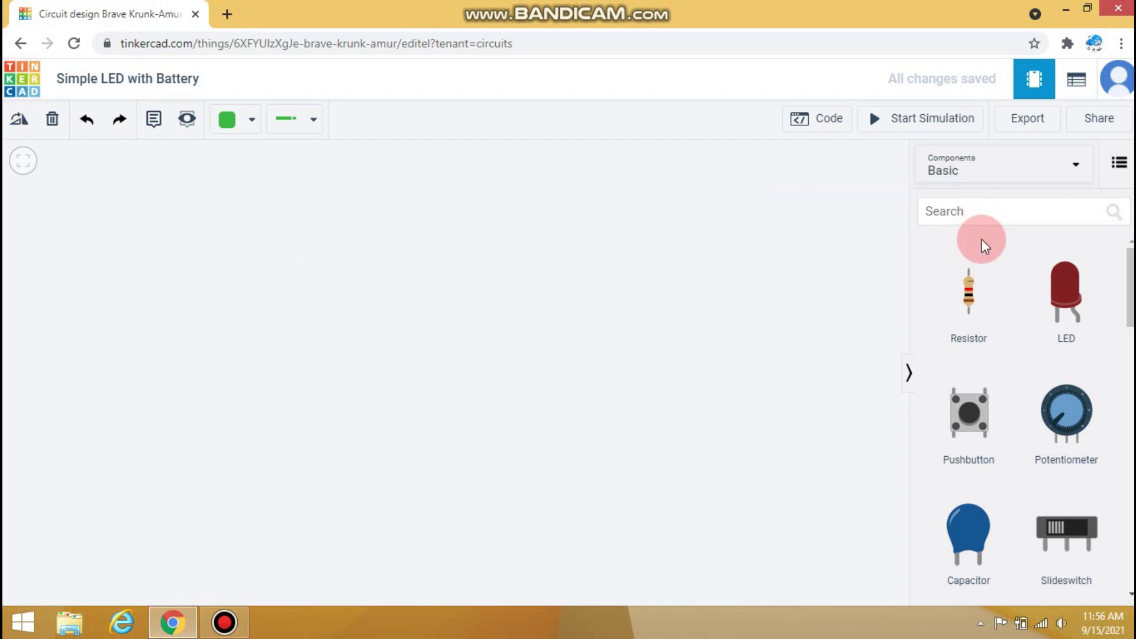
Place a red LED and a 9V battery from the parts search onto the workplane
left_click_drag(1062, 296, 436, 252)
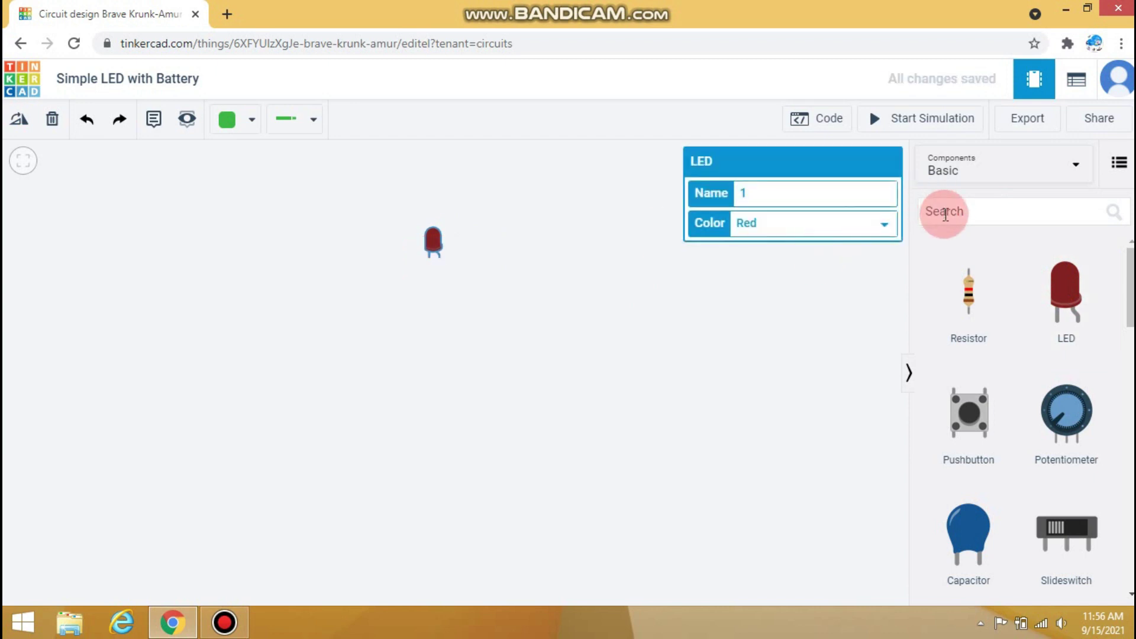
left_click(944, 212)
type("batter")
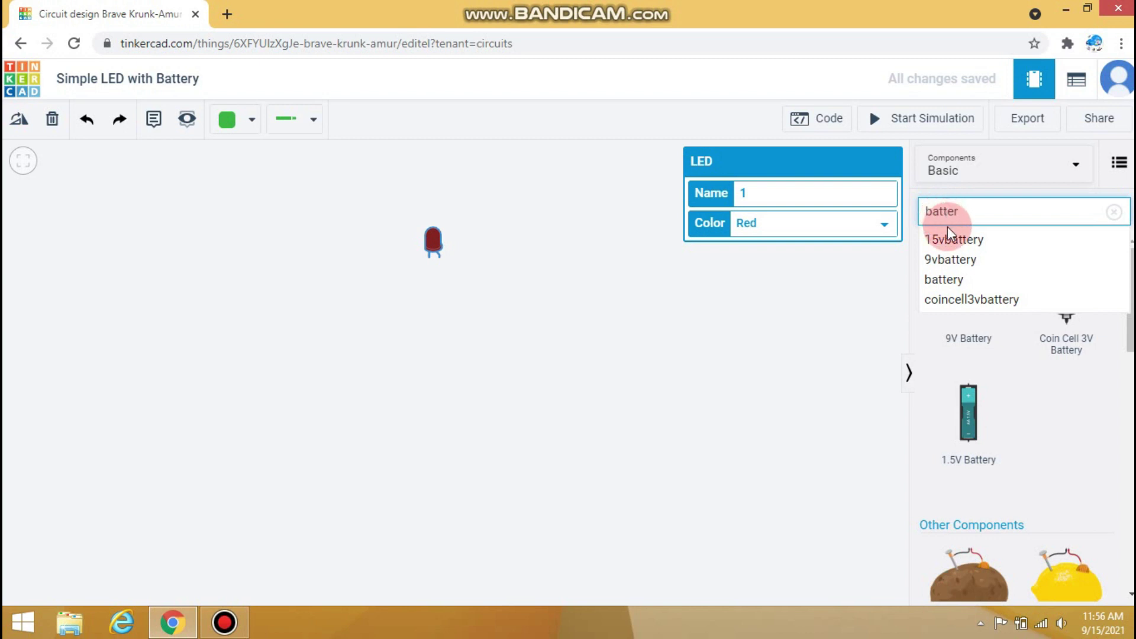
left_click(980, 325)
left_click_drag(980, 326, 504, 293)
Reposition the LED and the 9V battery side by side
left_click_drag(432, 239, 358, 280)
left_click_drag(567, 296, 511, 302)
left_click(629, 444)
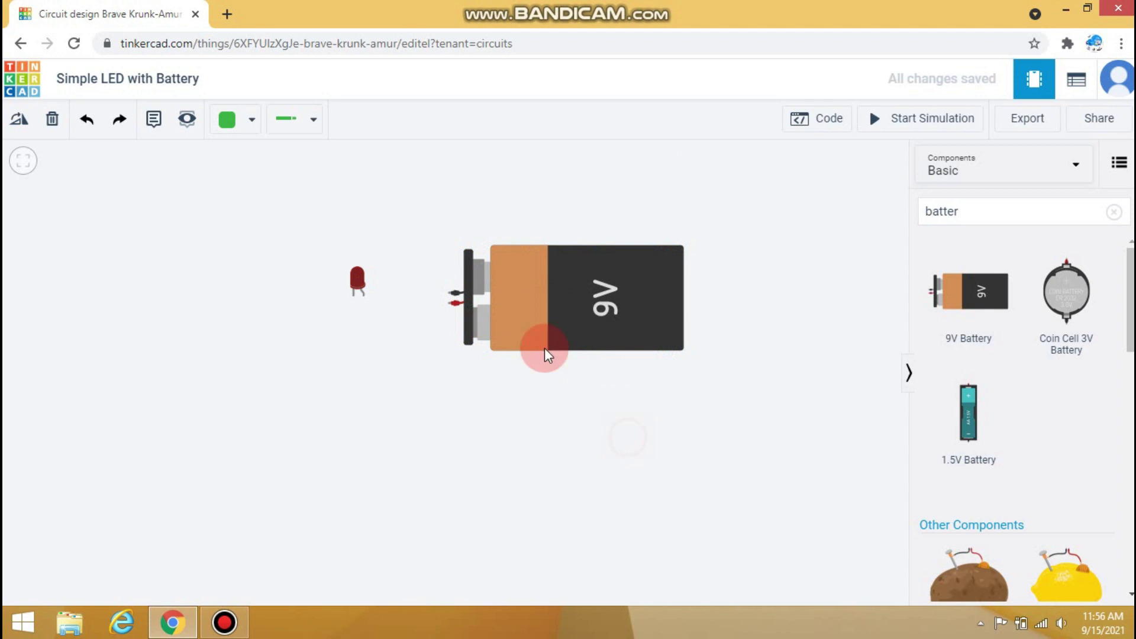
left_click(358, 278)
left_click(726, 197)
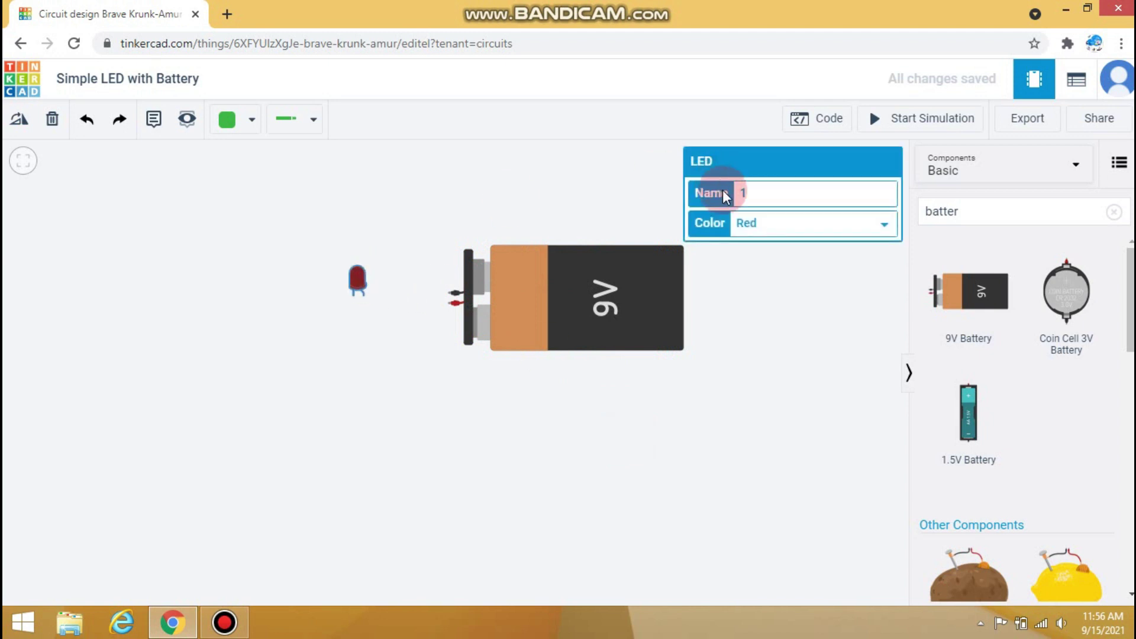
left_click(753, 224)
left_click(755, 247)
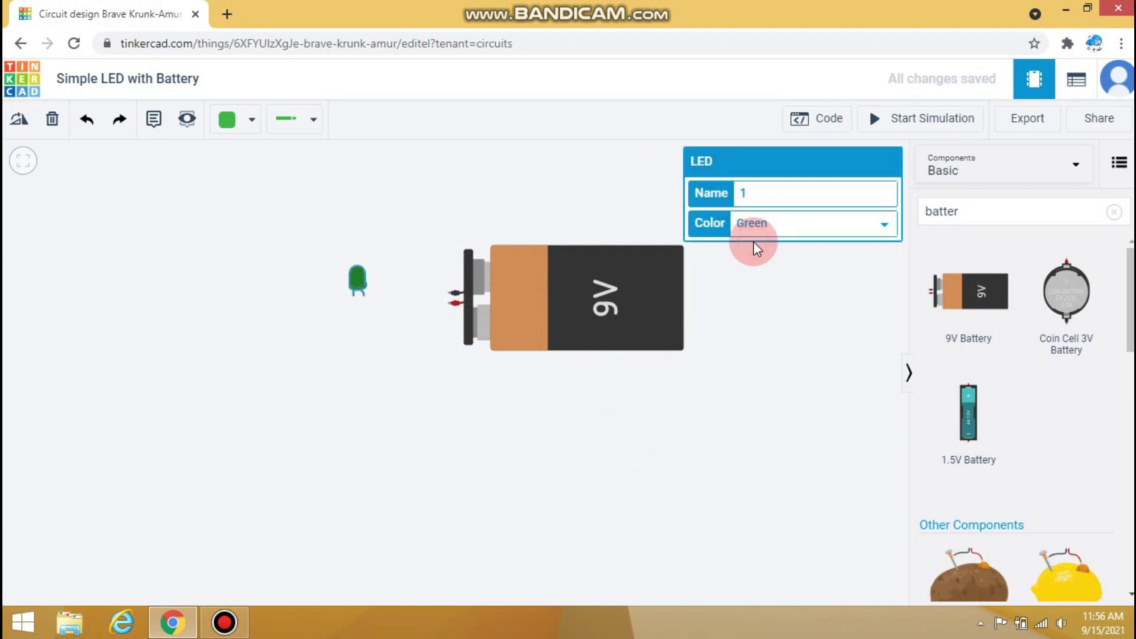
left_click(755, 228)
left_click(759, 261)
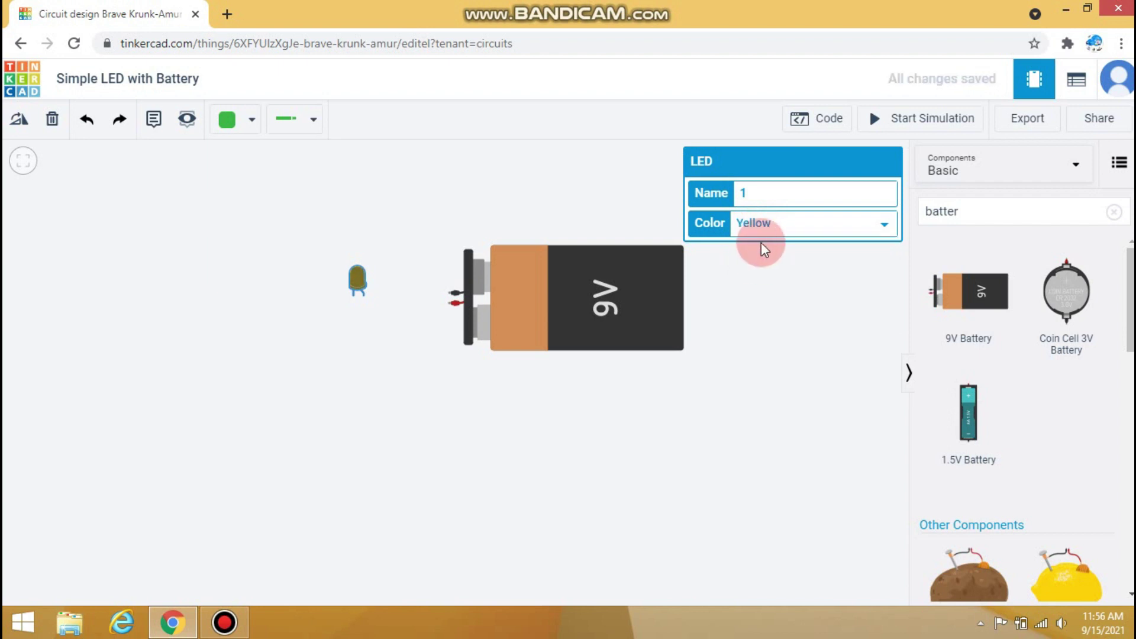
left_click(760, 226)
left_click(768, 290)
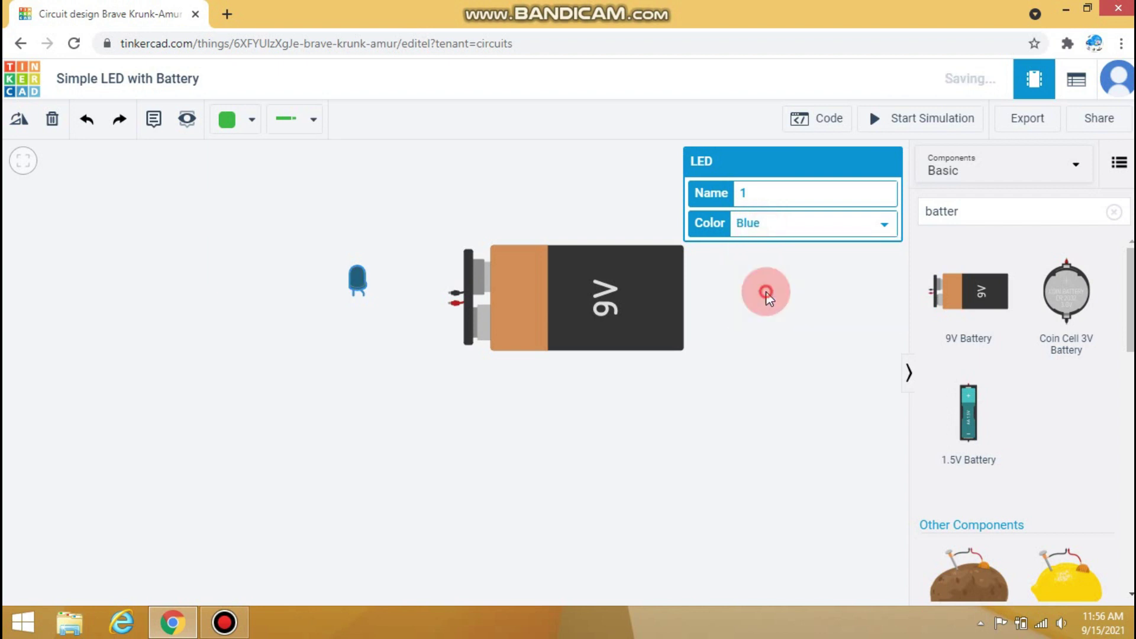
left_click(783, 226)
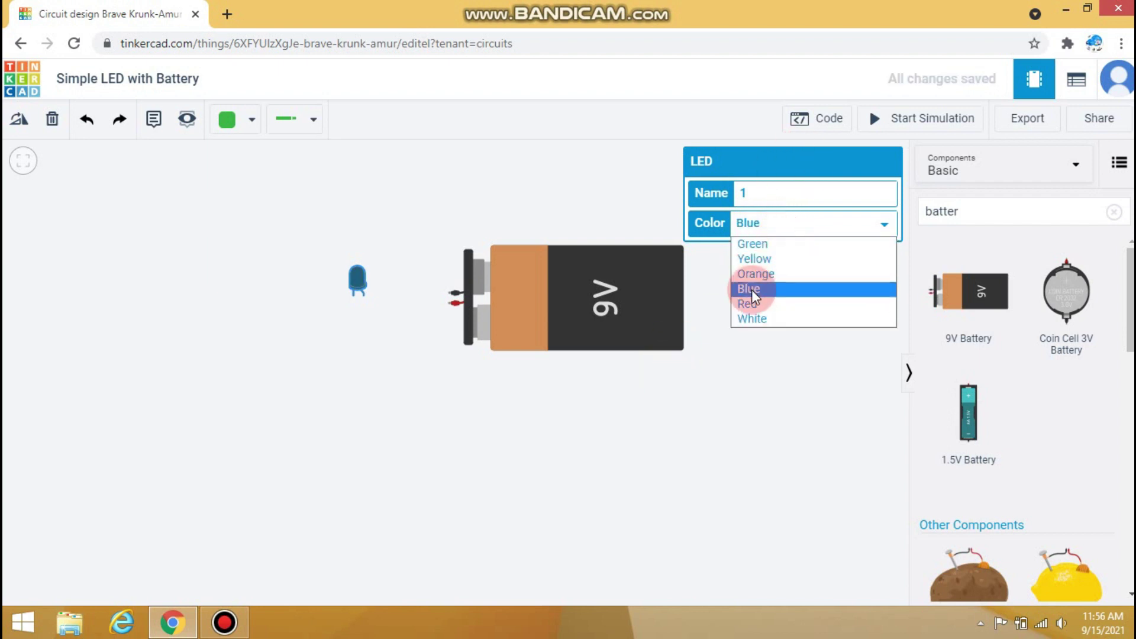
left_click(747, 305)
left_click(392, 408)
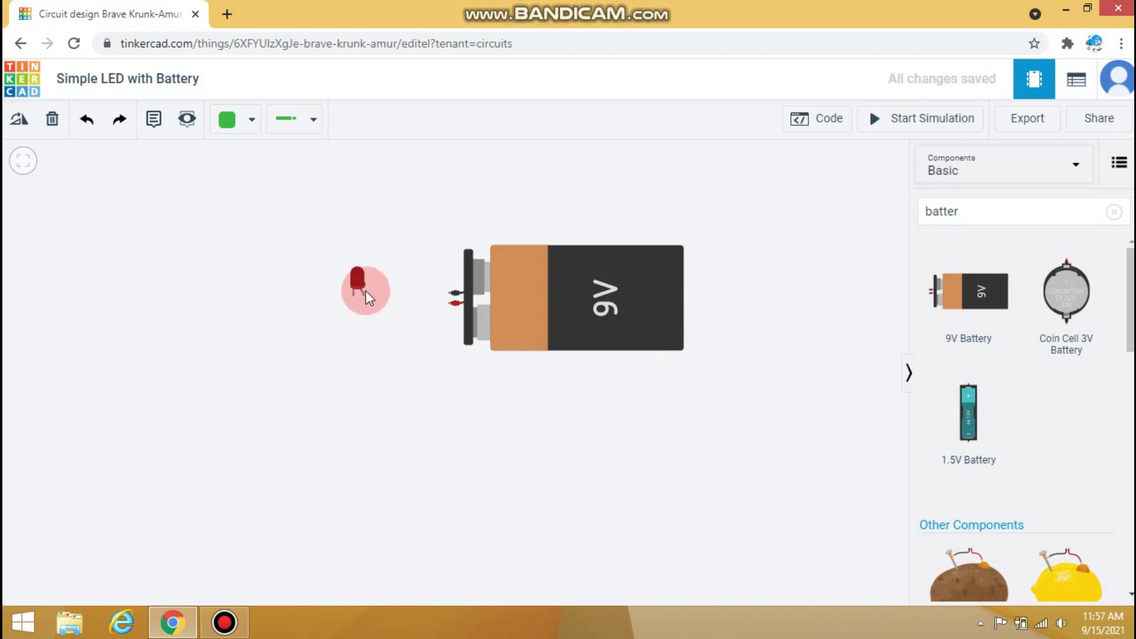
scroll(364, 346, "down", 5)
scroll(364, 346, "up", 8)
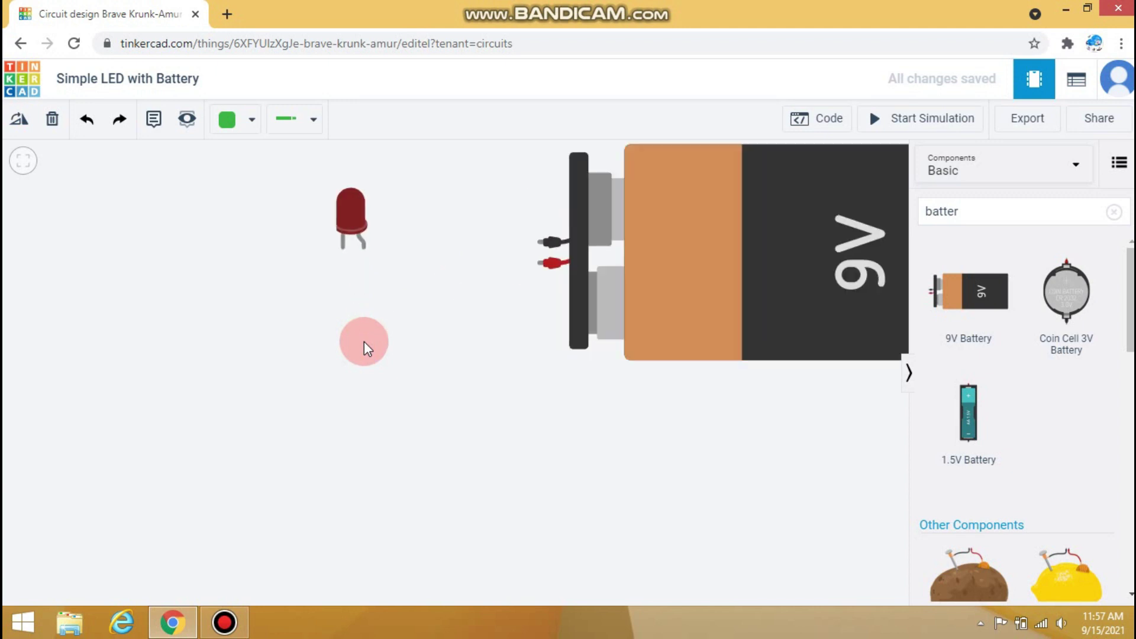
scroll(364, 346, "down", 7)
scroll(364, 346, "up", 6)
scroll(364, 347, "down", 2)
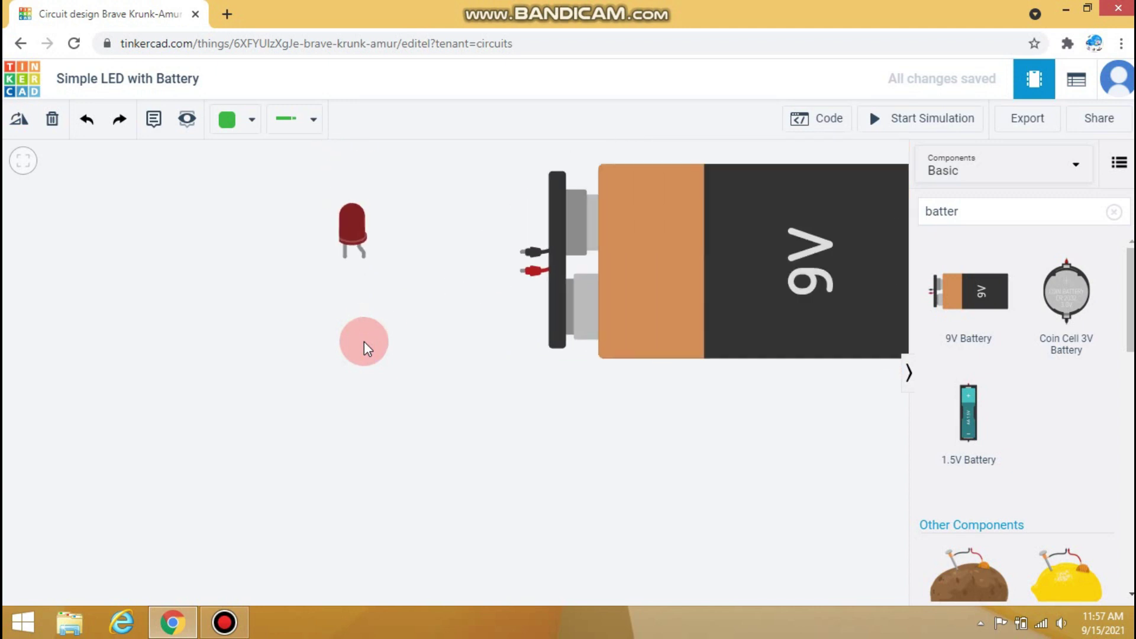
left_click_drag(459, 391, 401, 449)
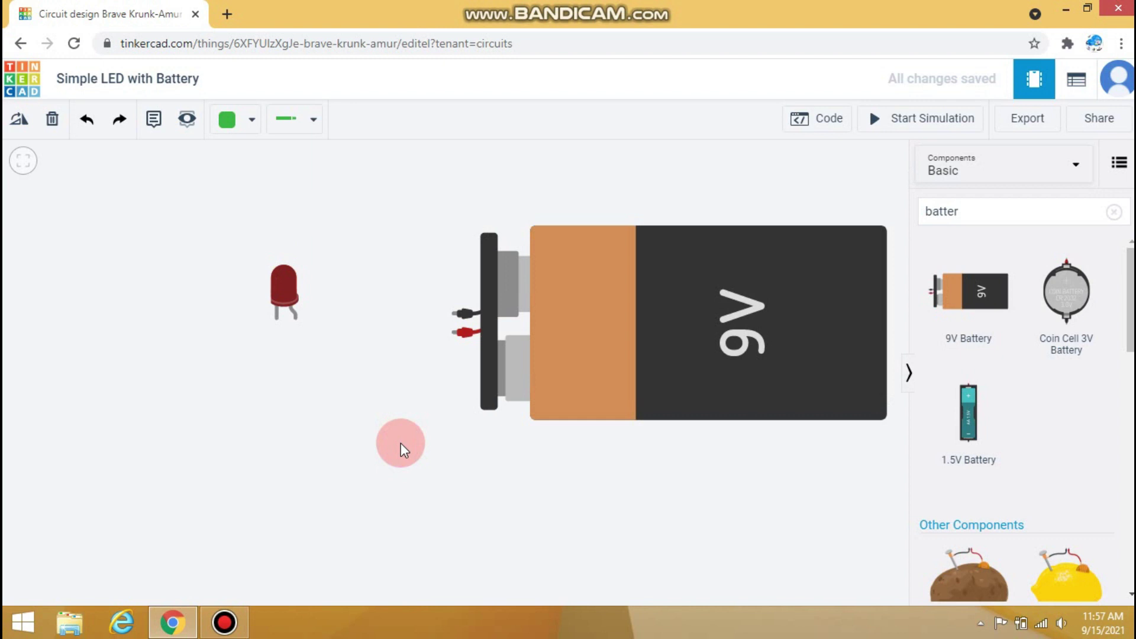
Draw a wire from the LED cathode over the top to the battery's negative terminal
left_click(279, 324)
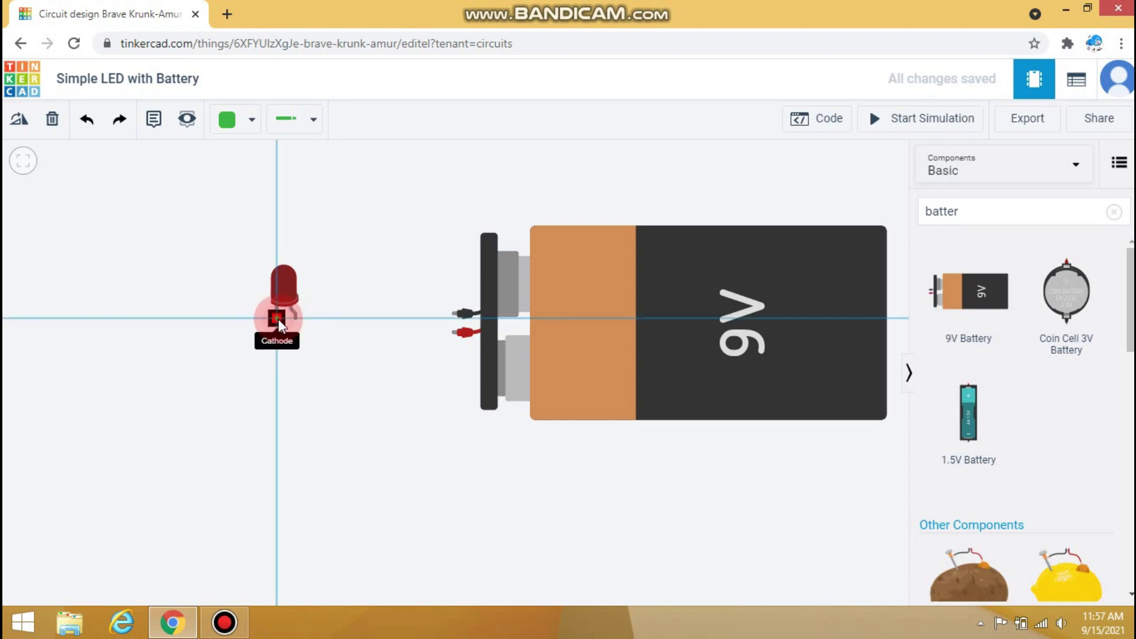
left_click(223, 318)
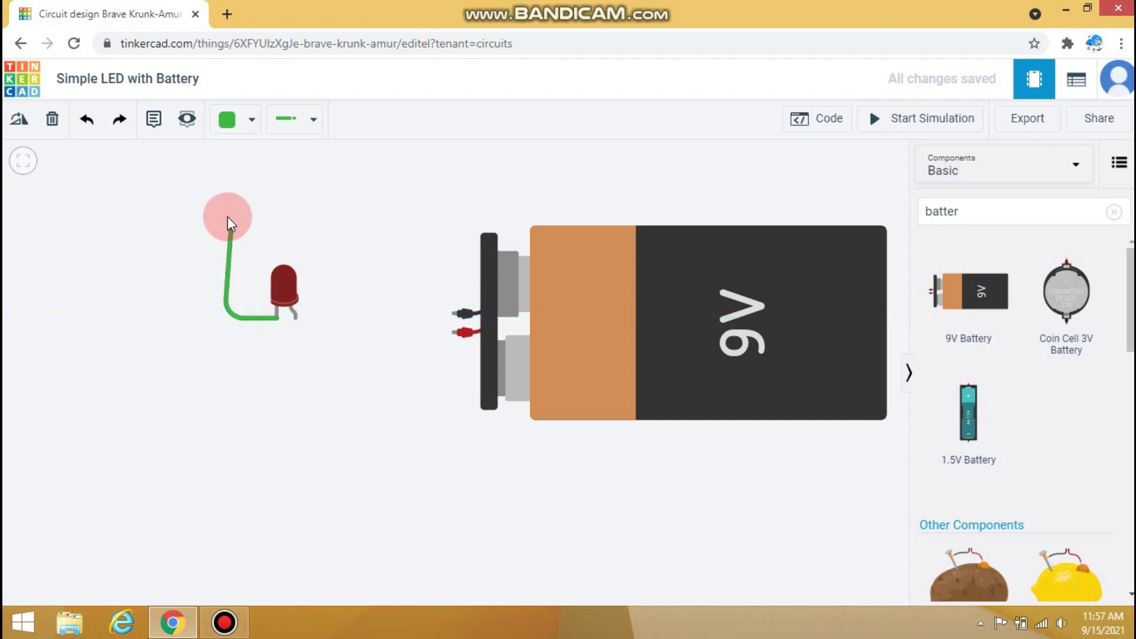
left_click(223, 203)
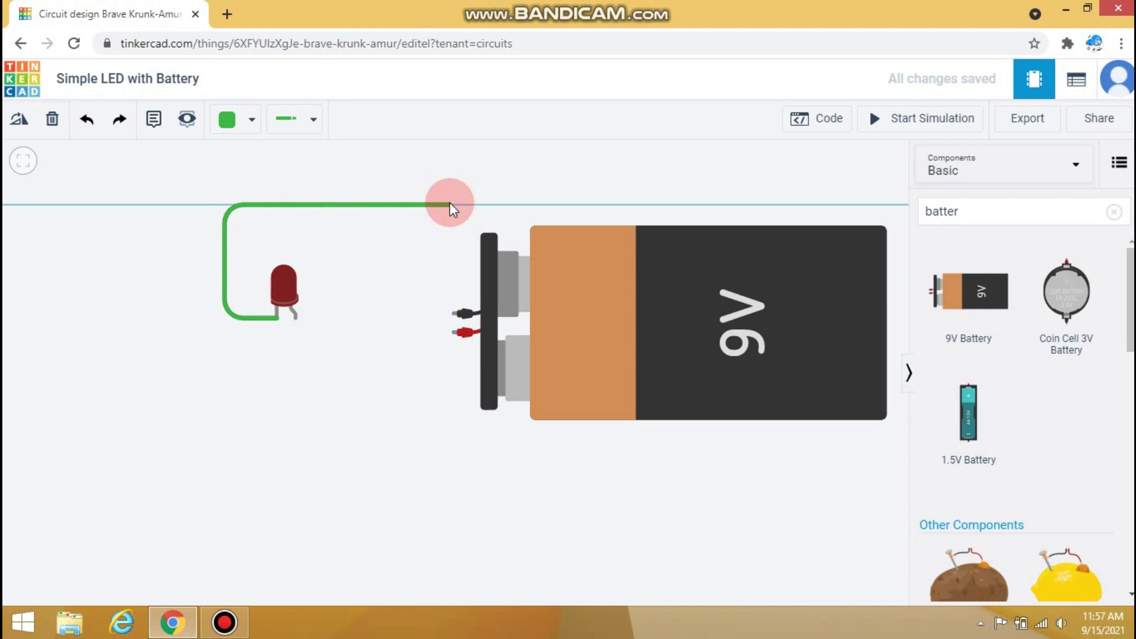
left_click(450, 205)
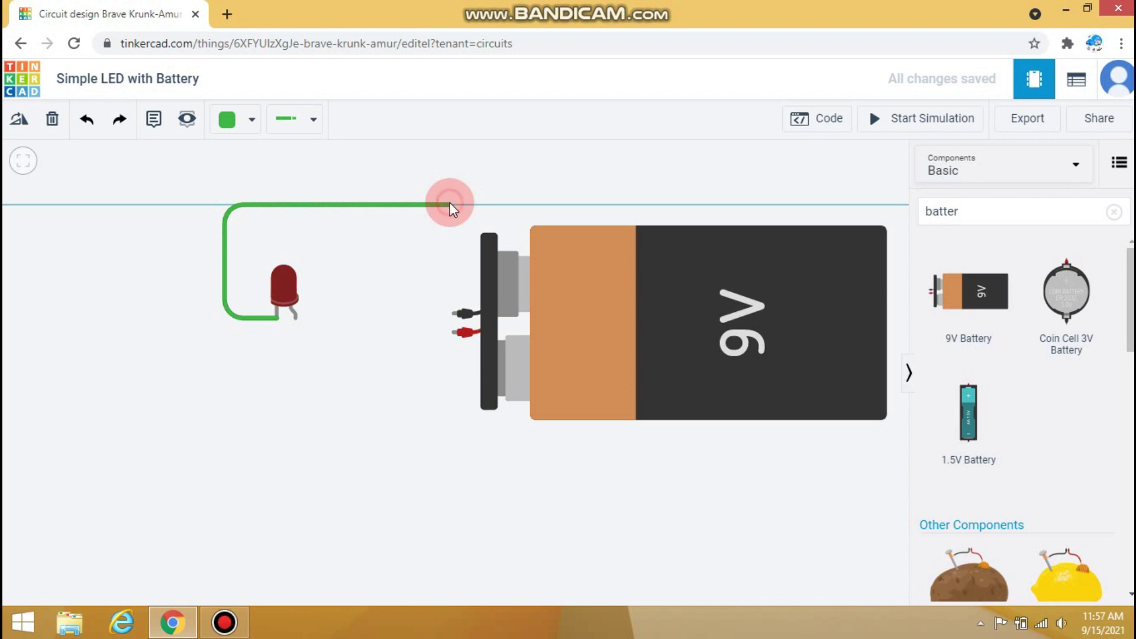
left_click(451, 314)
Change the cathode wire's colour to Black
left_click(451, 206)
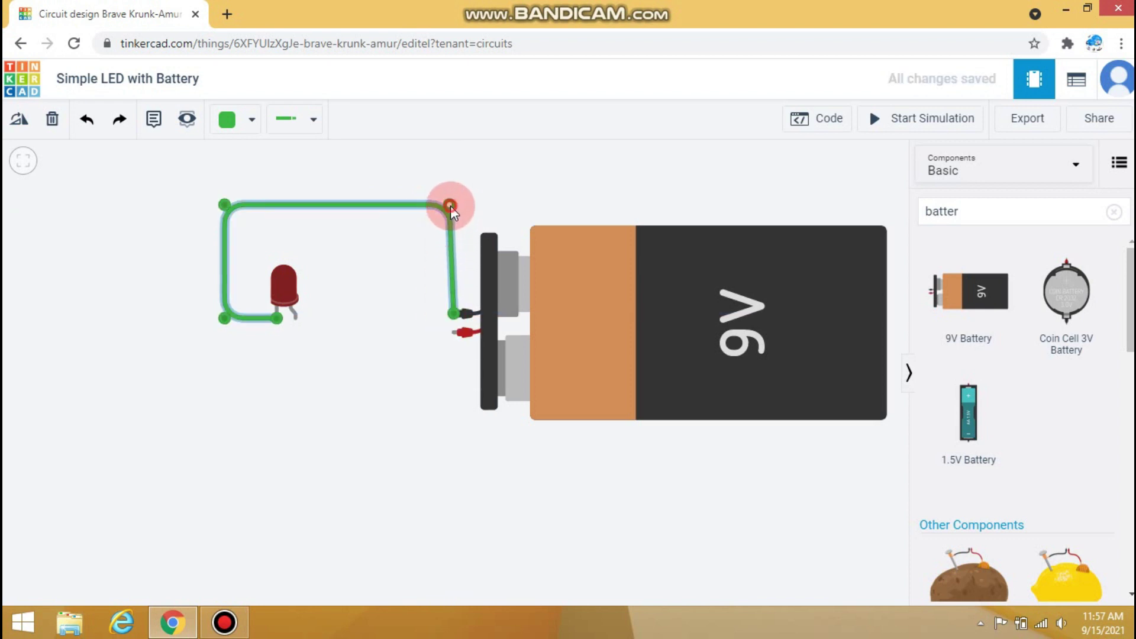
left_click(222, 119)
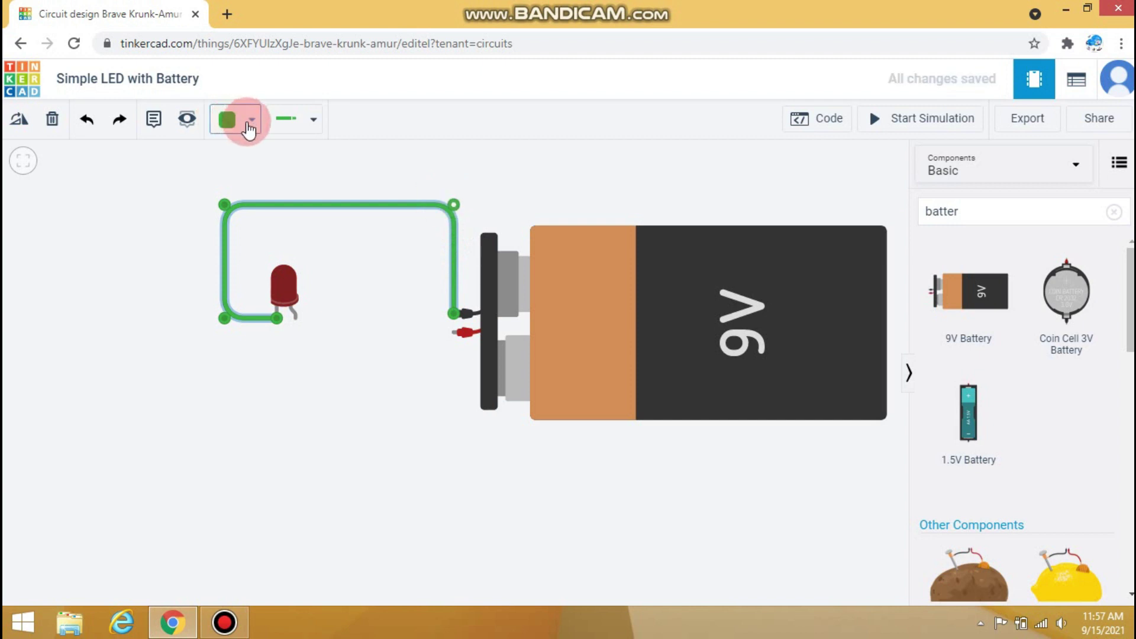
left_click(249, 125)
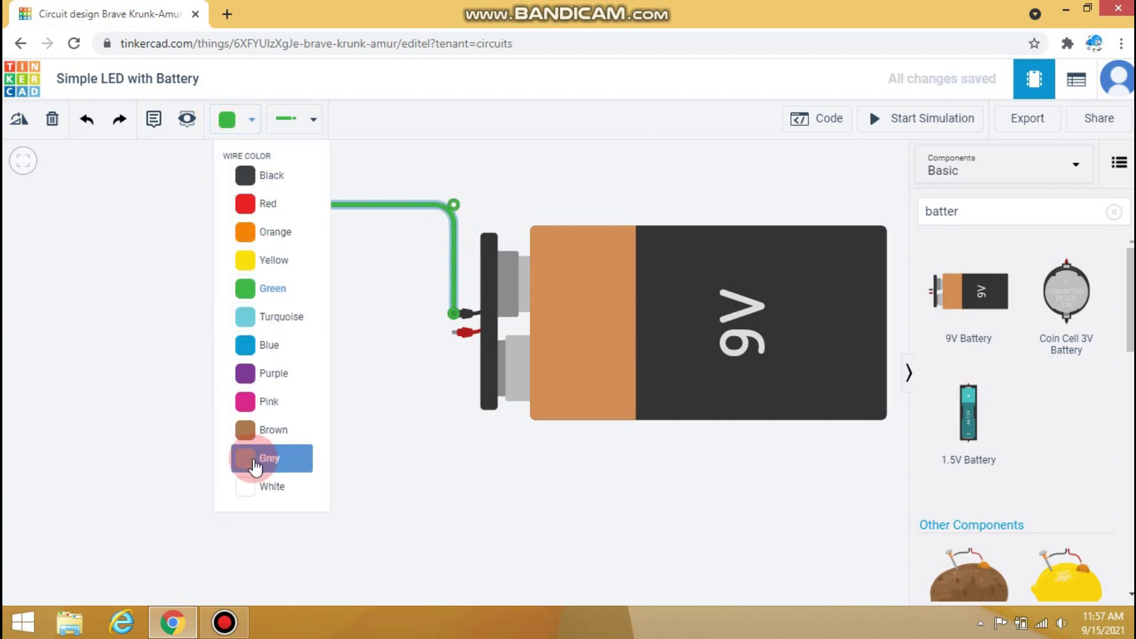
left_click(260, 176)
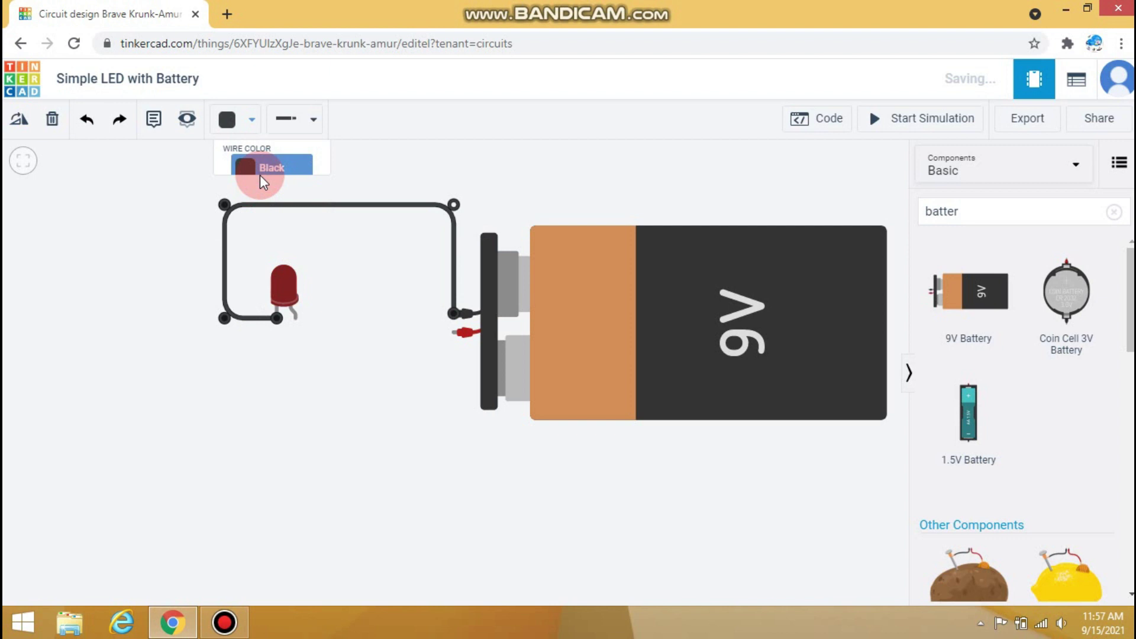
left_click(170, 269)
left_click(292, 323)
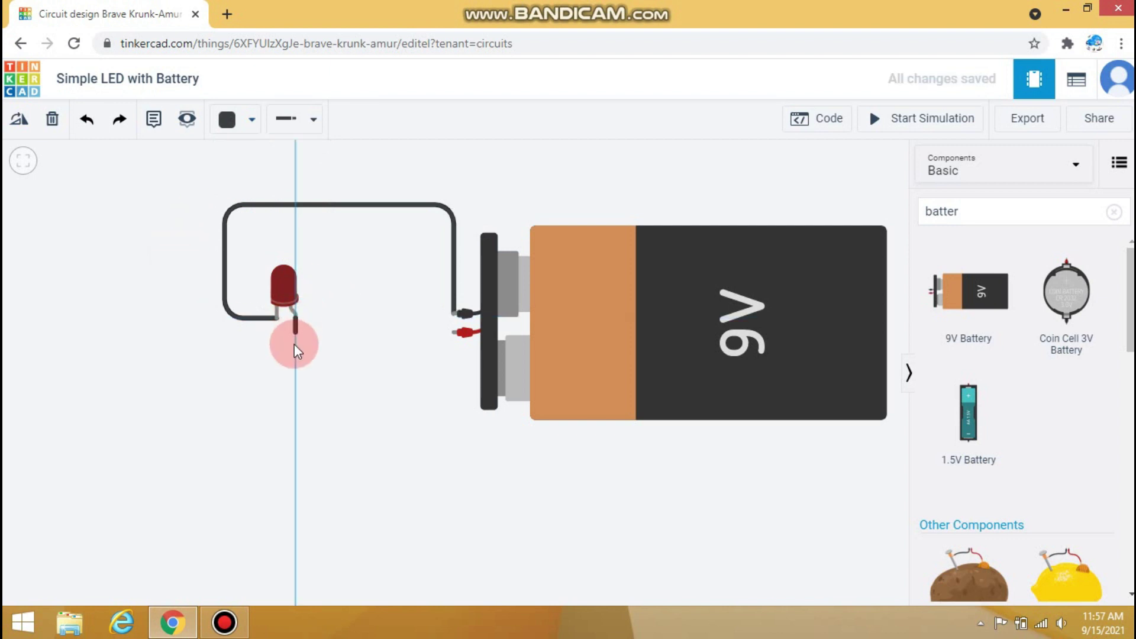
Route the anode wire below the parts to the battery's positive terminal, aligning its corner
left_click(296, 374)
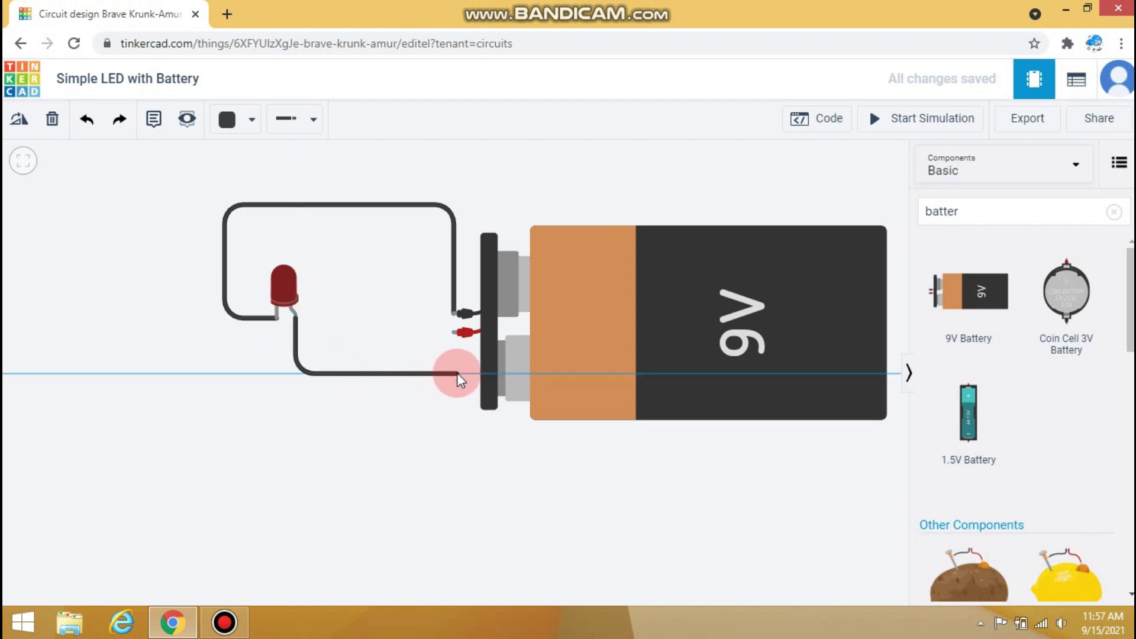
left_click(456, 375)
left_click(453, 333)
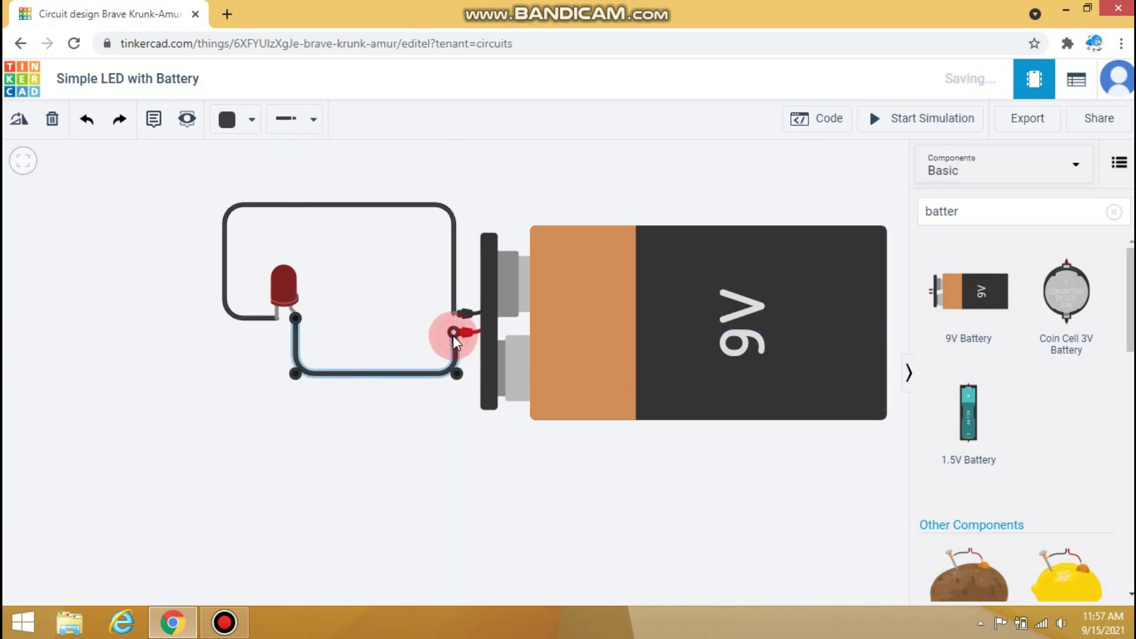
left_click_drag(460, 378, 453, 374)
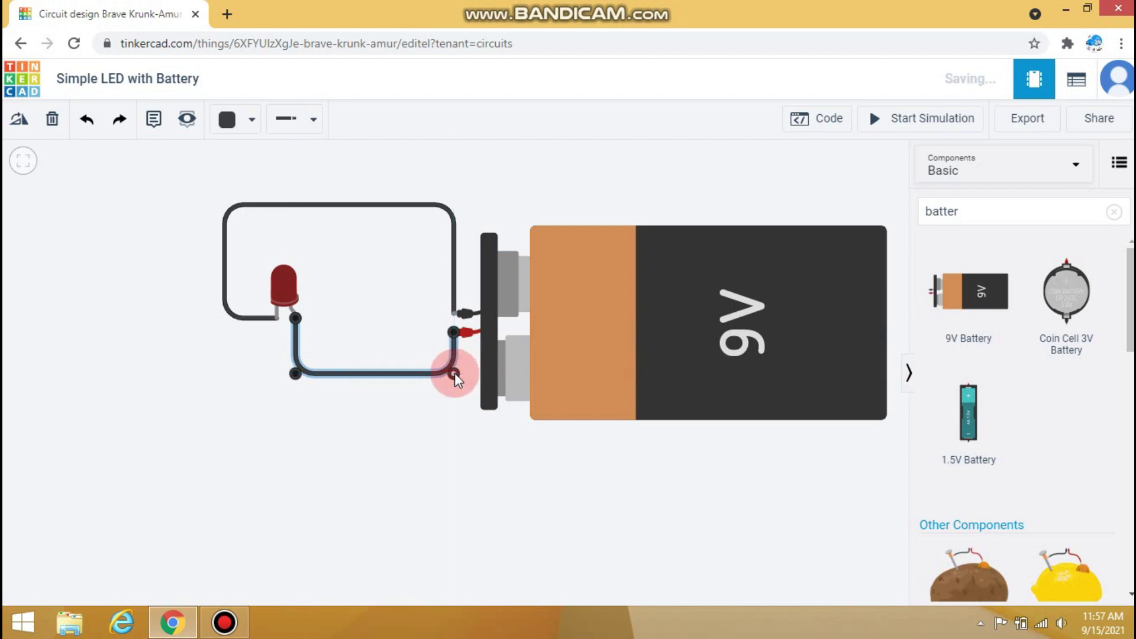
Change the anode wire's colour to Red
left_click(252, 120)
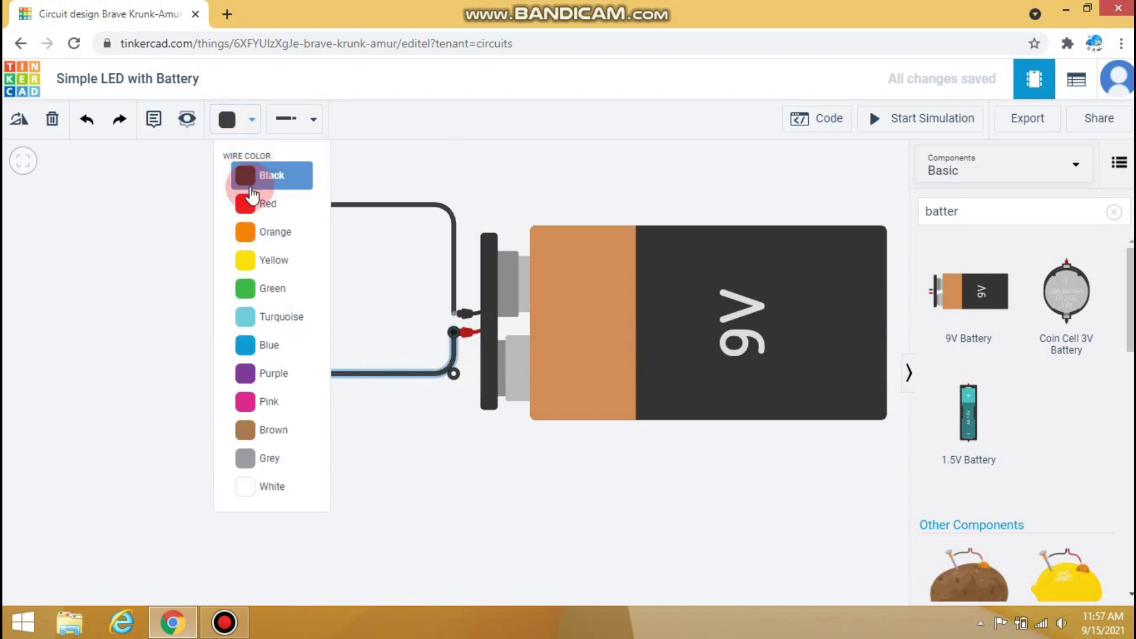
left_click(254, 206)
left_click(603, 163)
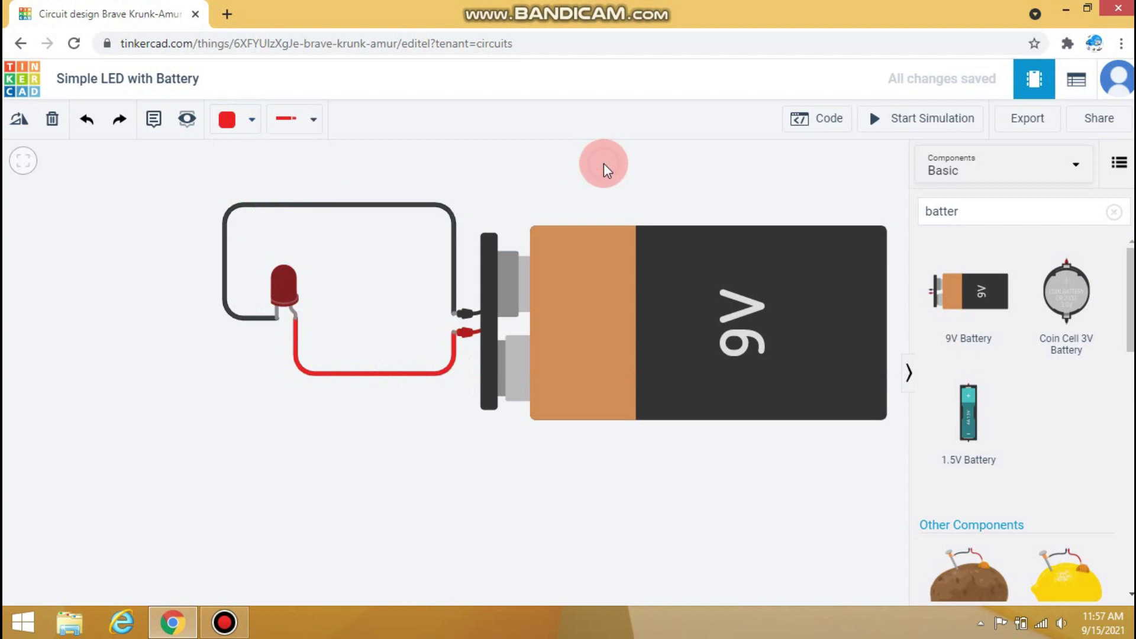
scroll(603, 163, "down", 3)
scroll(603, 163, "up", 3)
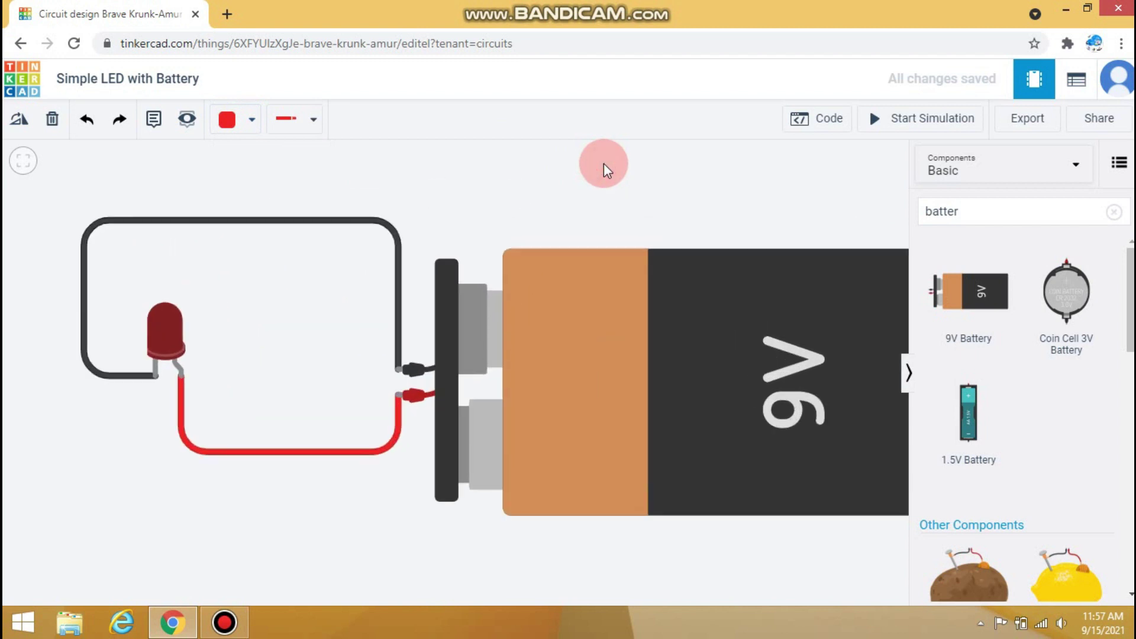
scroll(604, 163, "down", 2)
scroll(604, 164, "up", 1)
scroll(604, 164, "up", 1)
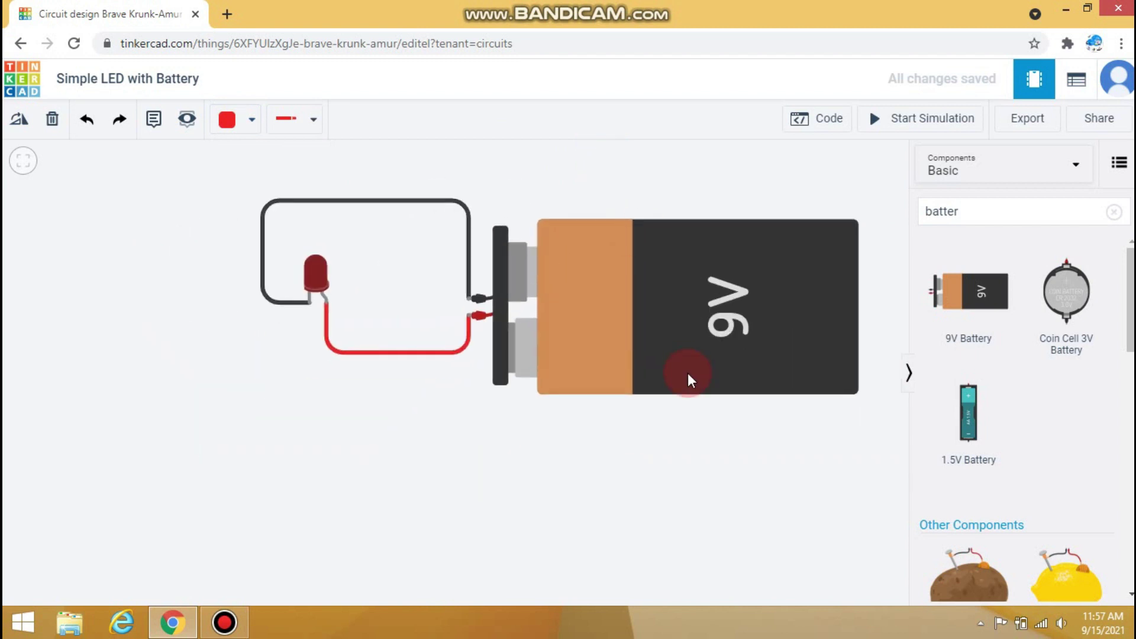
left_click_drag(704, 438, 644, 464)
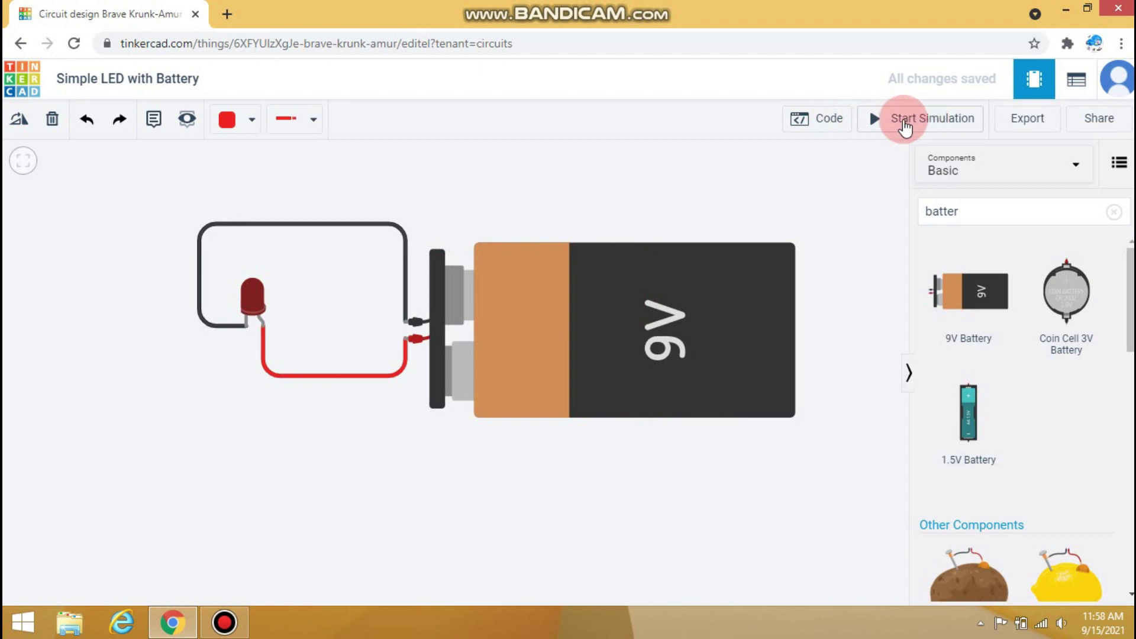
left_click(927, 125)
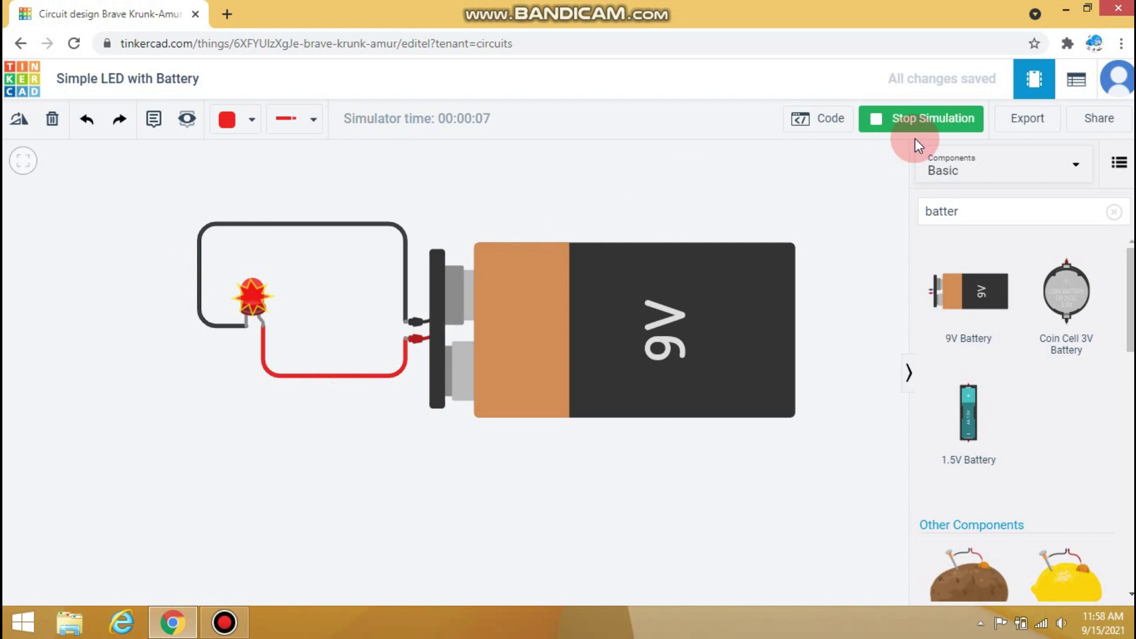
left_click(938, 121)
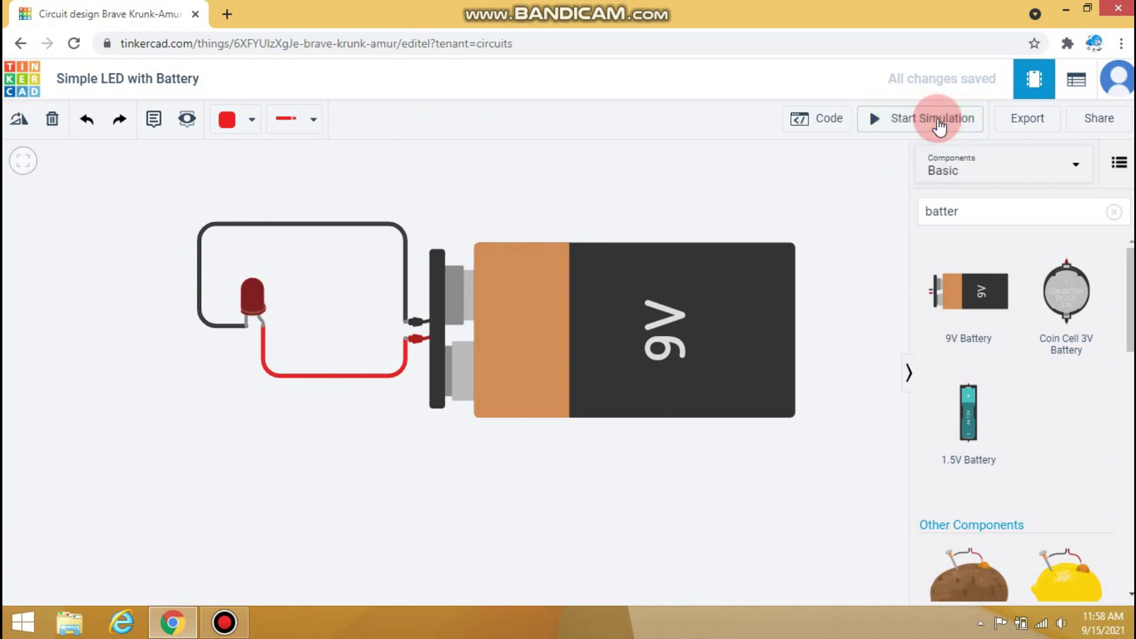
Place a resistor below the circuit and rotate it to lie horizontally
double_click(968, 215)
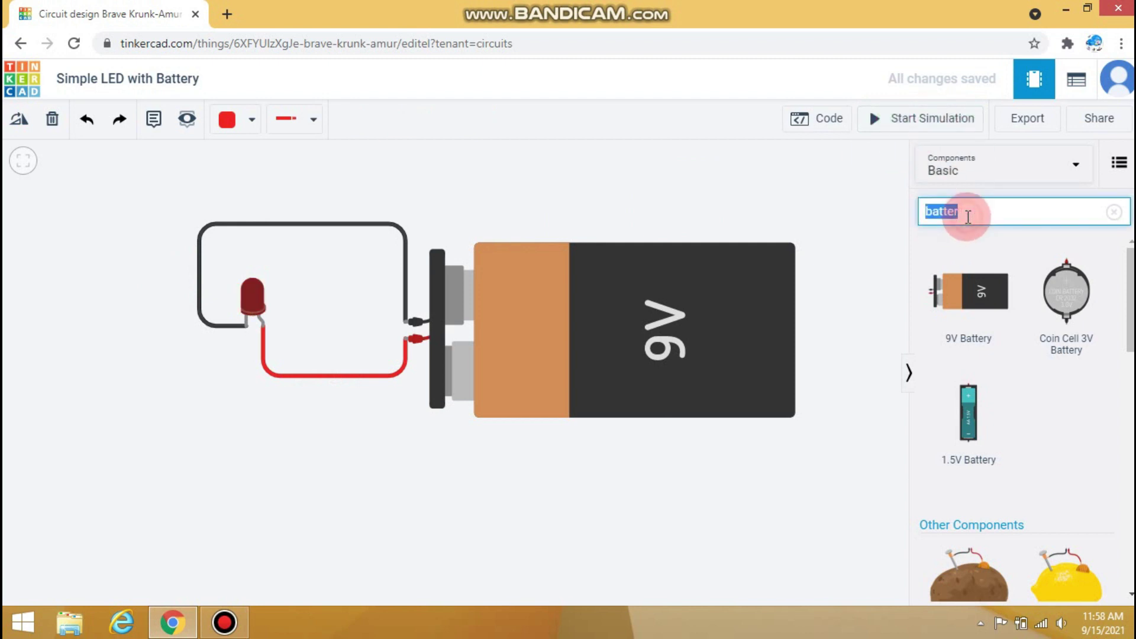
type("resis")
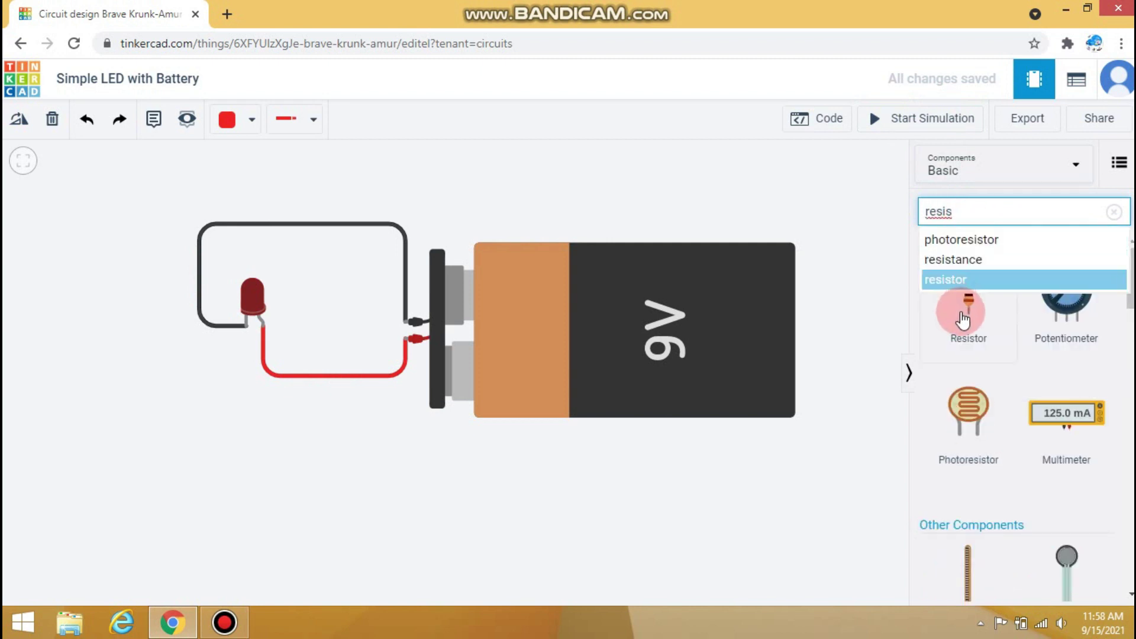
left_click_drag(965, 306, 333, 440)
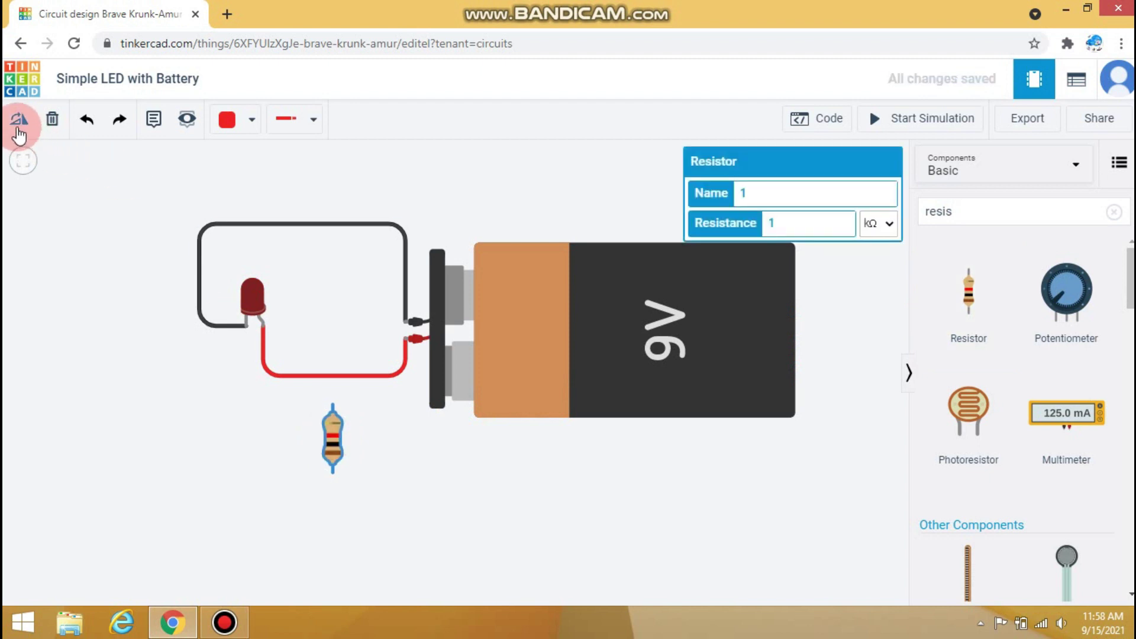
left_click(19, 121)
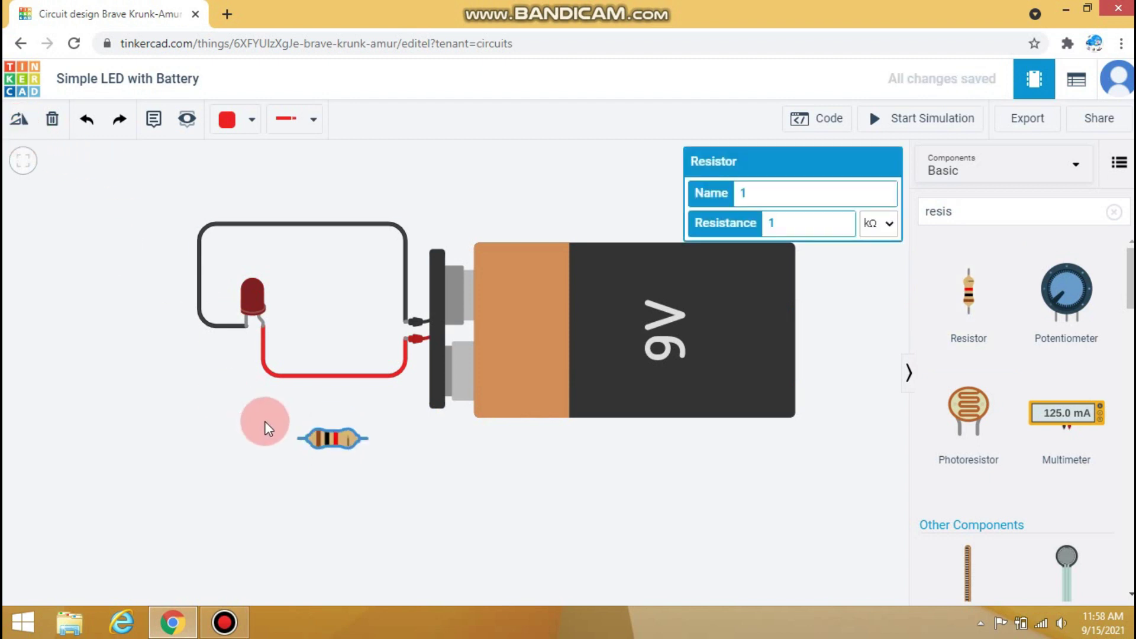
left_click_drag(338, 449, 339, 442)
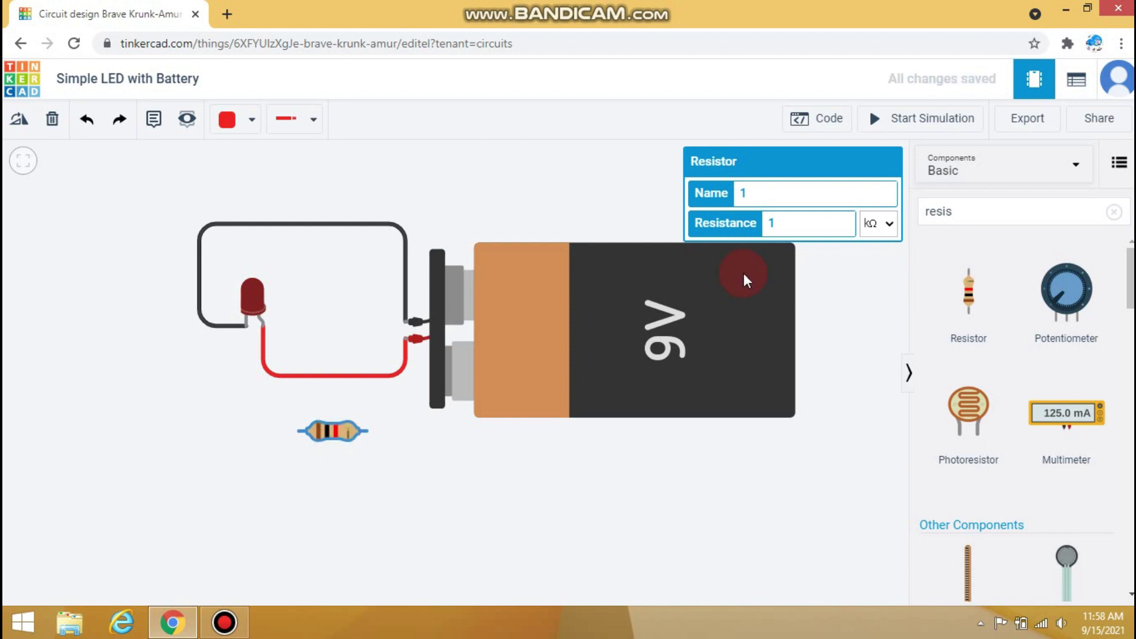
Set the resistor's resistance to 300 Ω
left_click(877, 223)
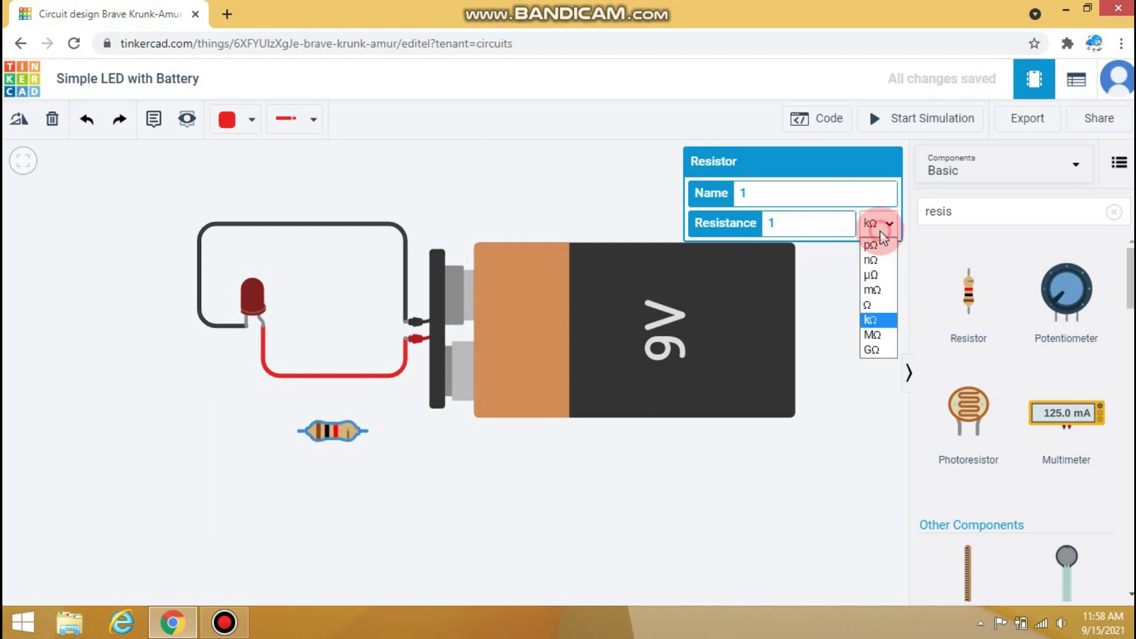
left_click(877, 305)
left_click(793, 221)
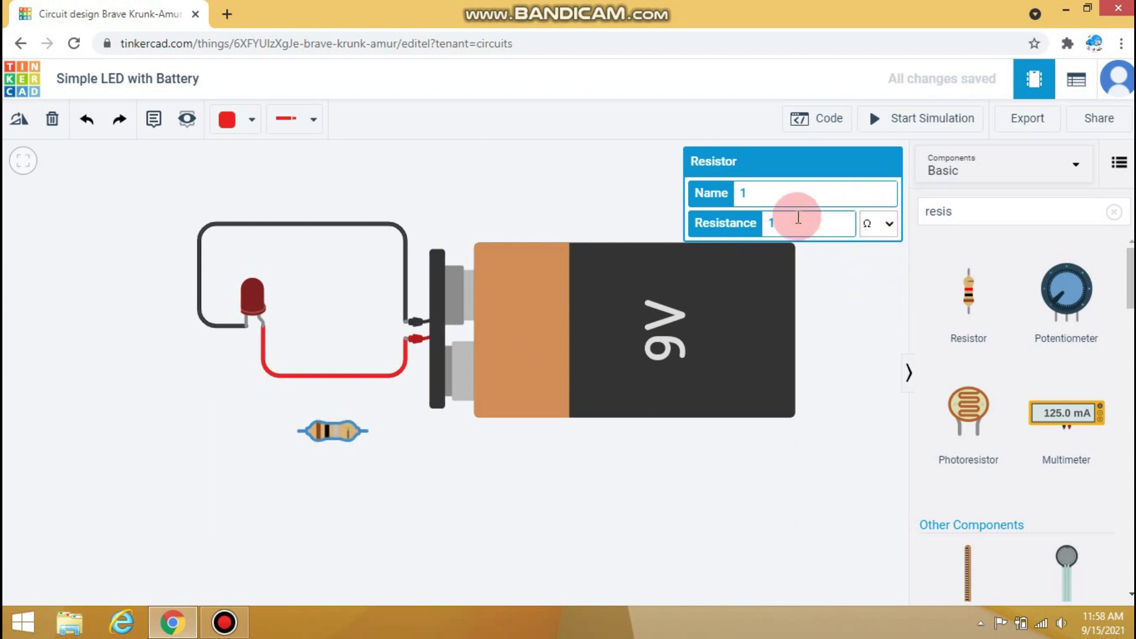
double_click(798, 217)
type("300")
left_click(813, 294)
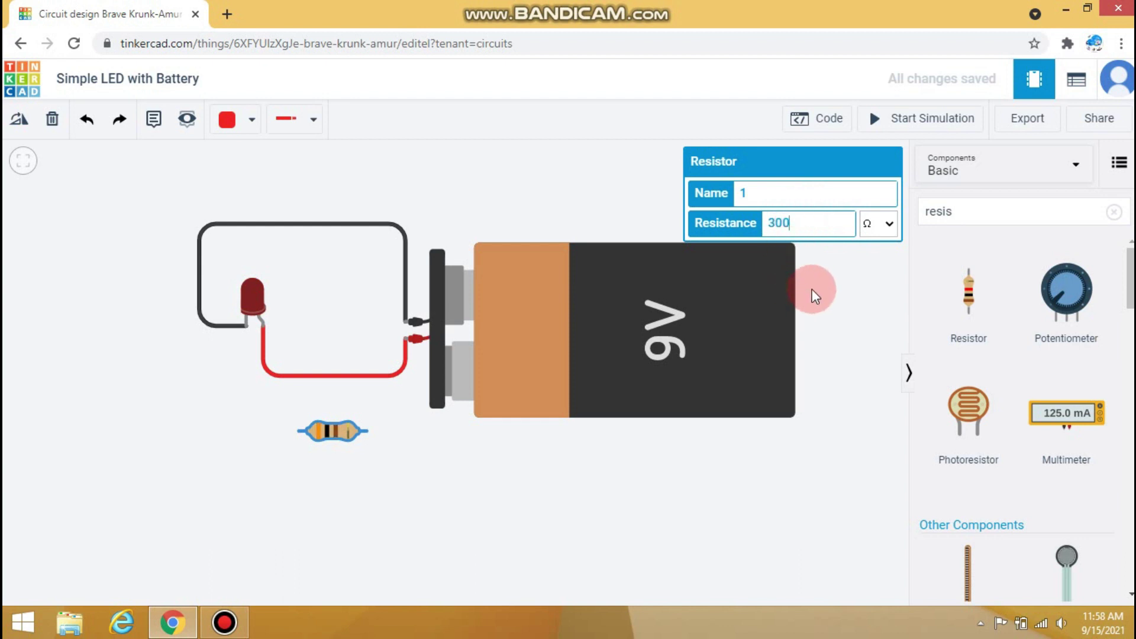
left_click_drag(814, 295, 331, 450)
Delete the bottom red wire and wire the LED anode to resistor Terminal 1
left_click(341, 379)
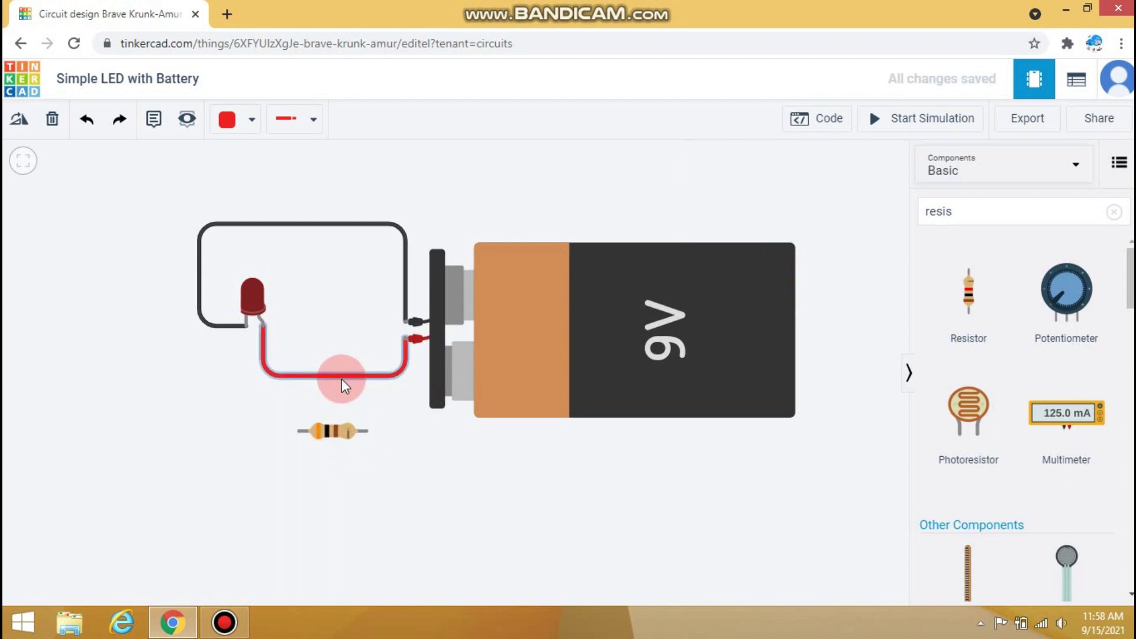
key("Delete")
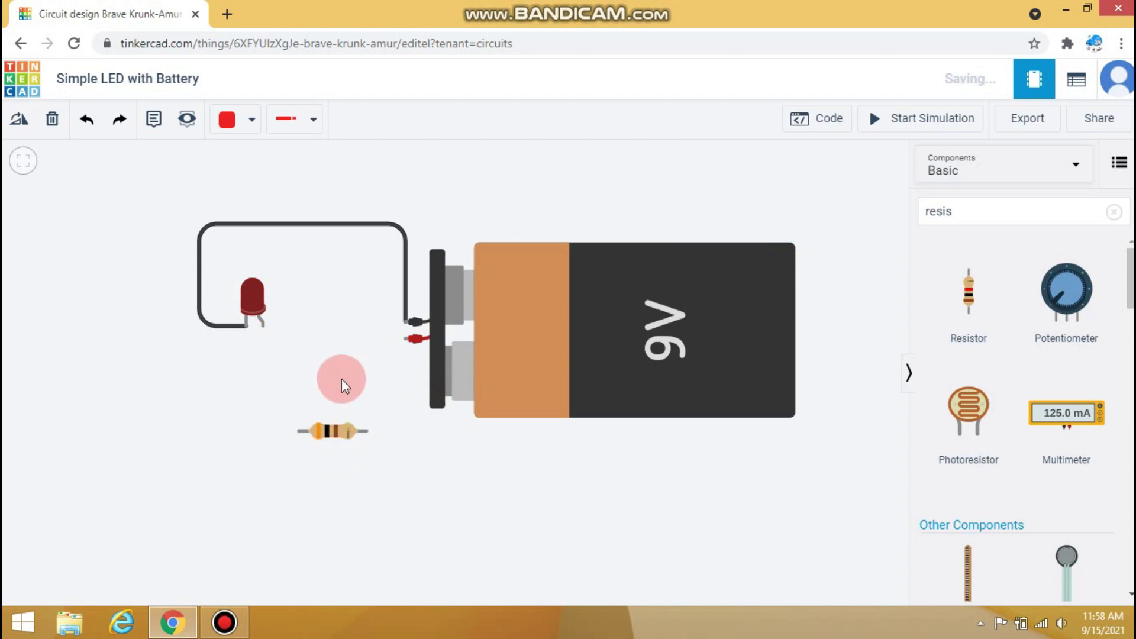
left_click(264, 336)
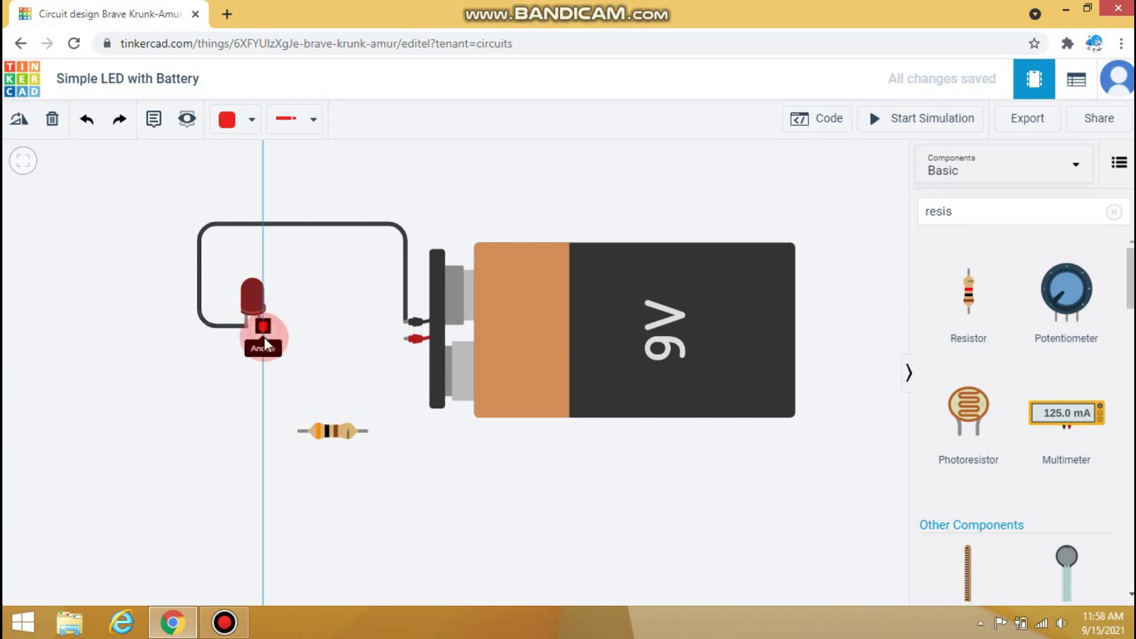
left_click_drag(265, 421, 300, 434)
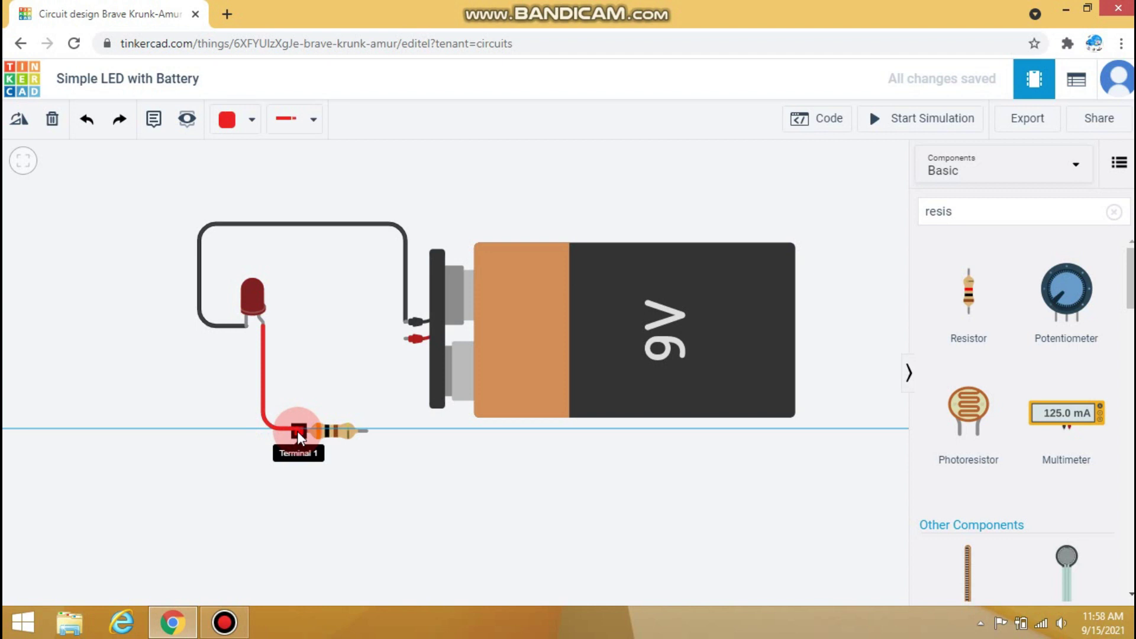
left_click(298, 432)
left_click(264, 432)
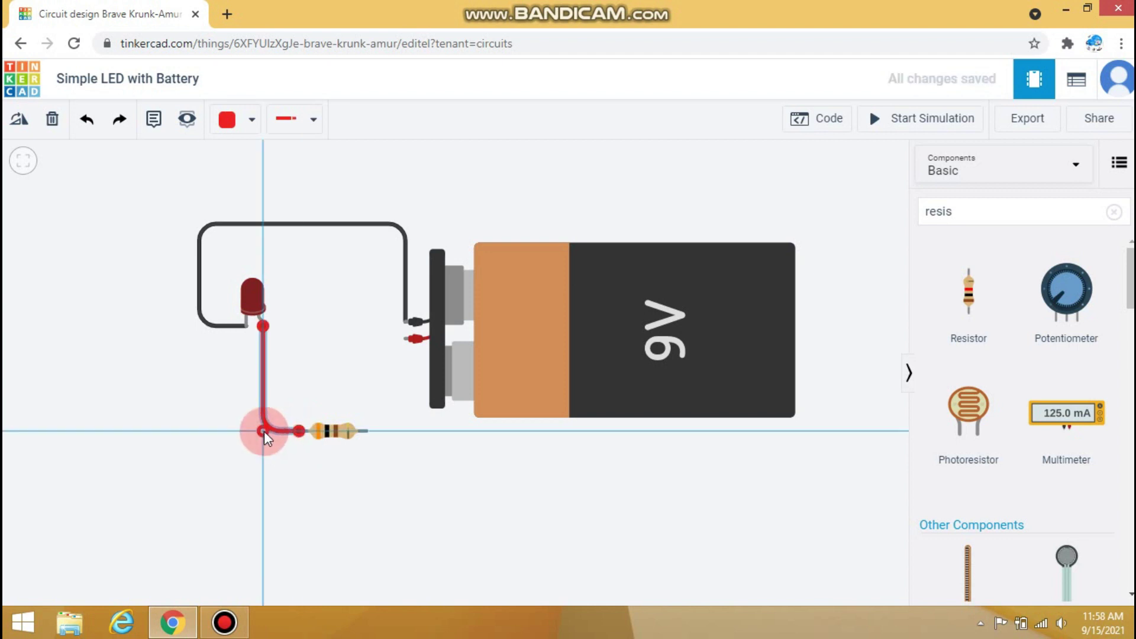
Wire resistor Terminal 2 up to the battery's positive terminal
left_click(366, 432)
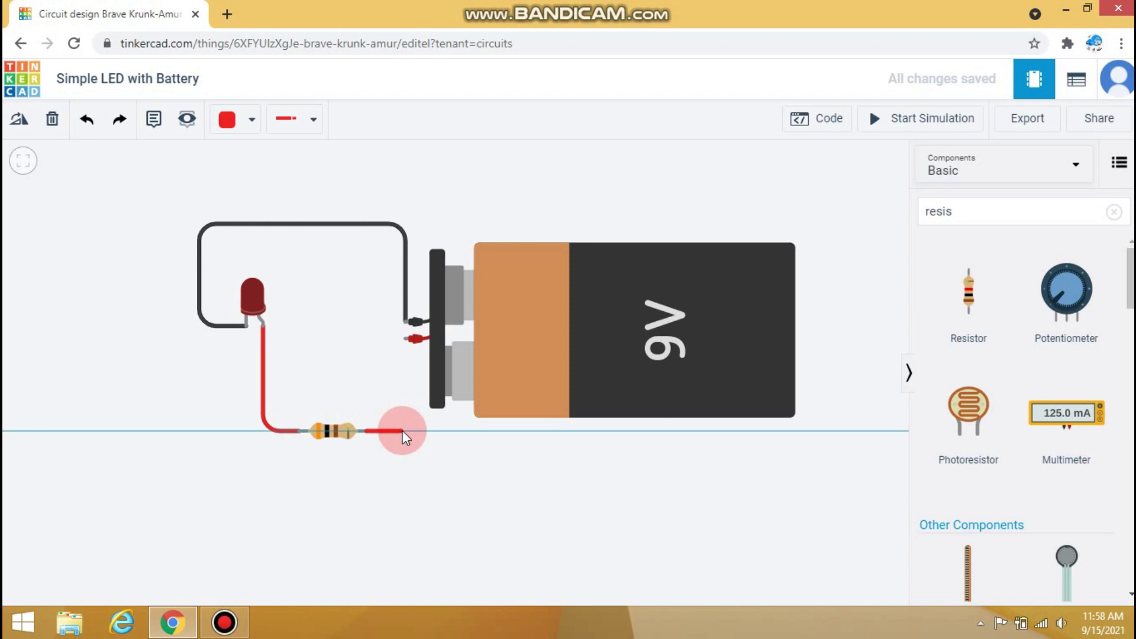
left_click(403, 433)
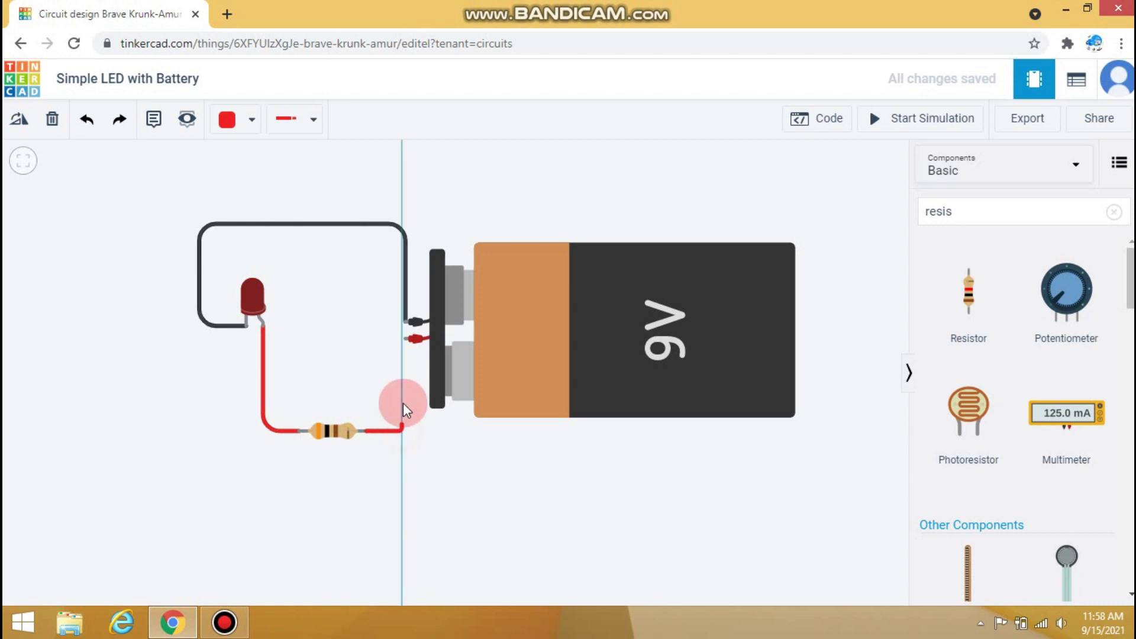
left_click(405, 348)
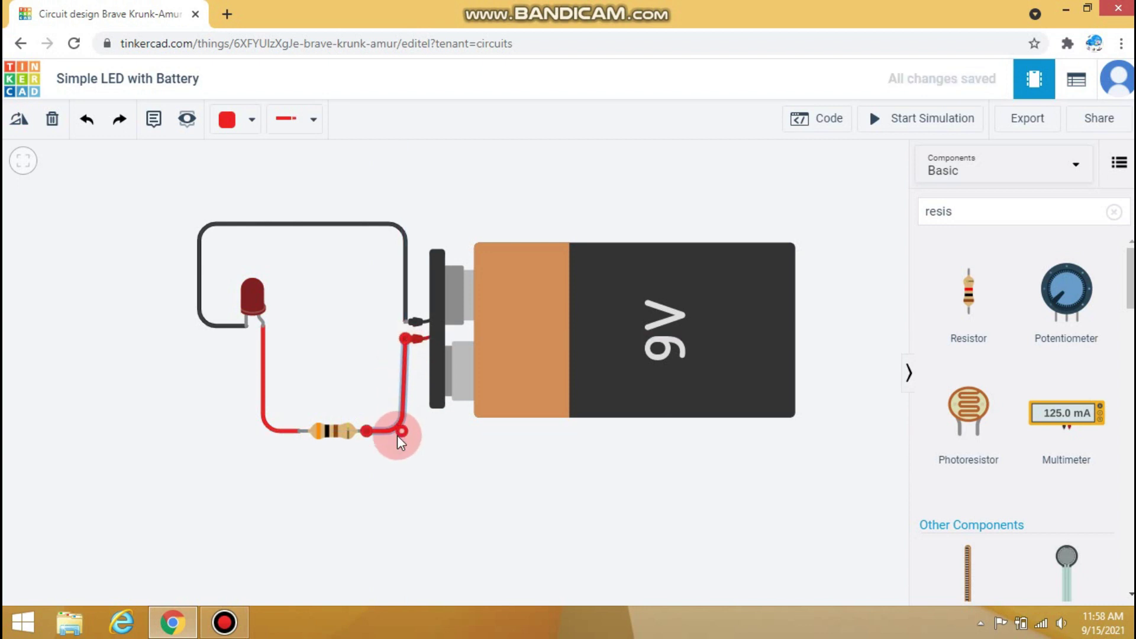
left_click_drag(401, 437, 401, 431)
left_click(493, 464)
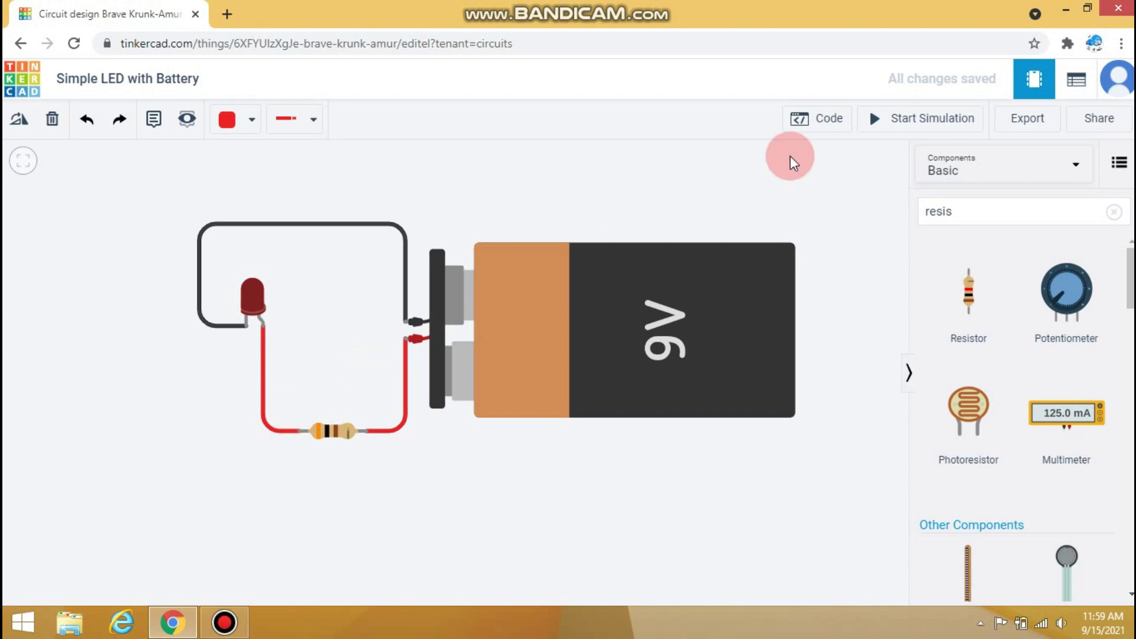
left_click(914, 125)
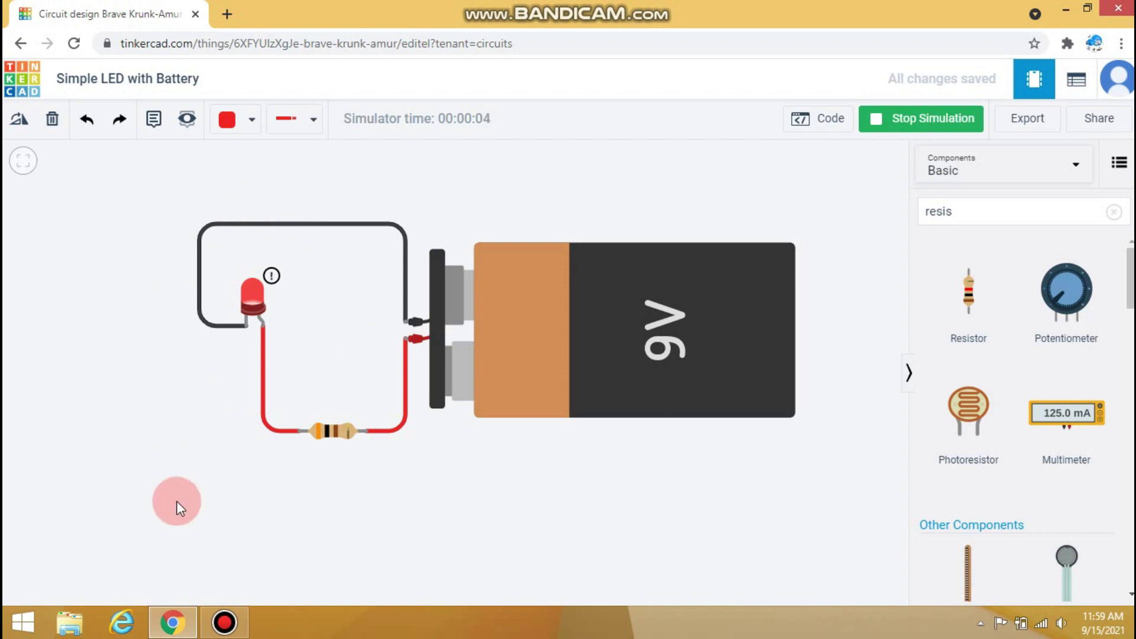
left_click(908, 125)
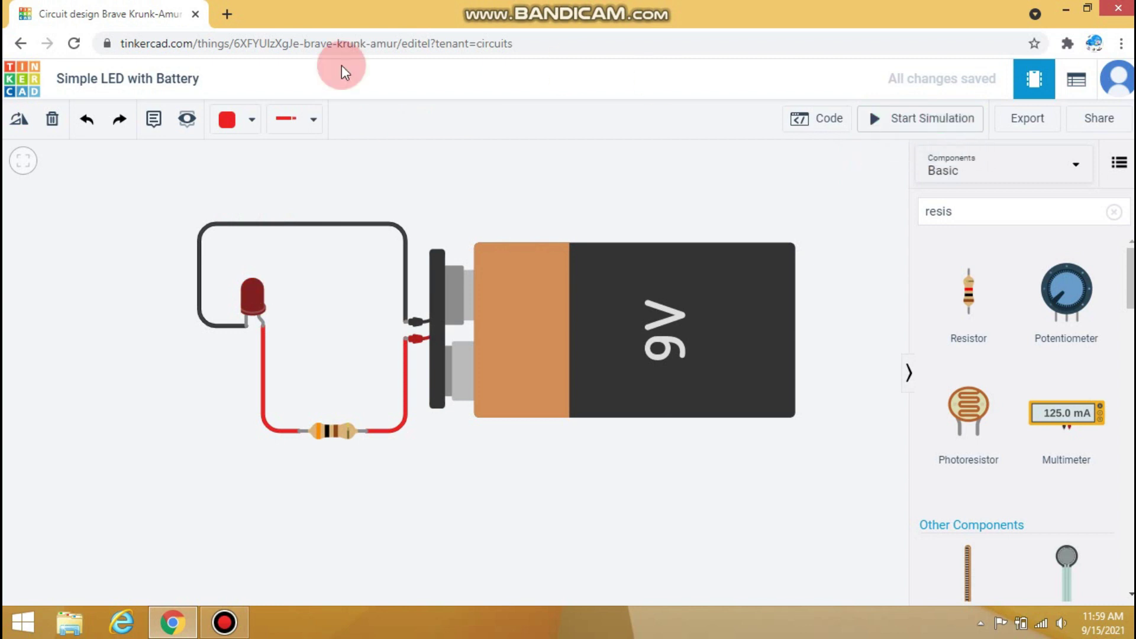
Return to the Tinkercad dashboard to find 'Simple LED with Battery', then minimize Chrome
left_click(30, 79)
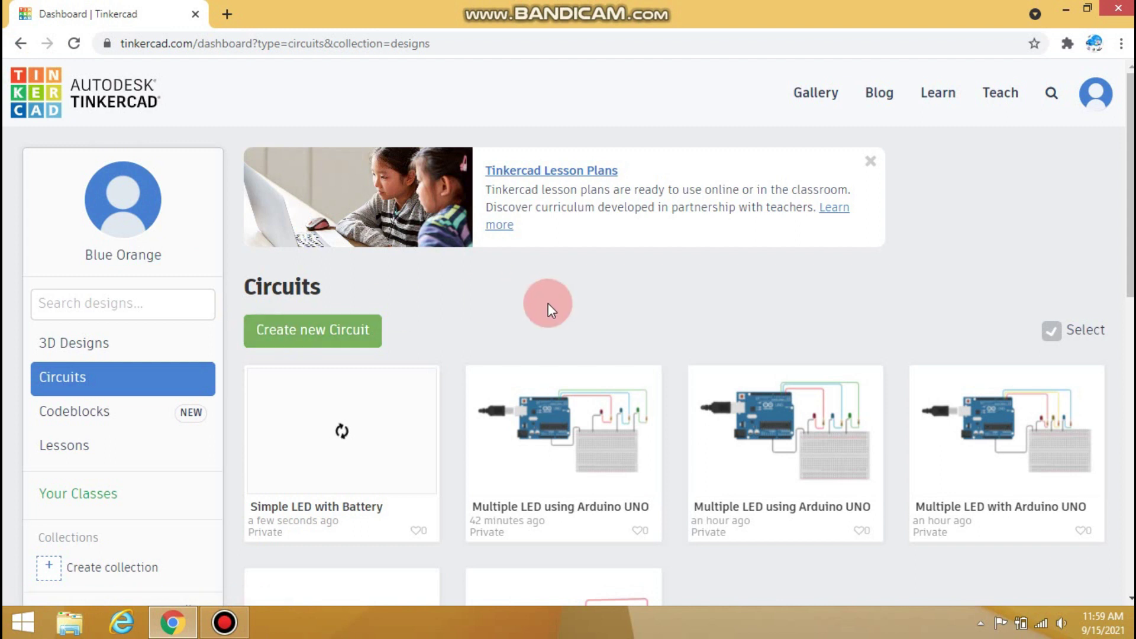
scroll(548, 303, "down", 1)
scroll(548, 303, "down", 1)
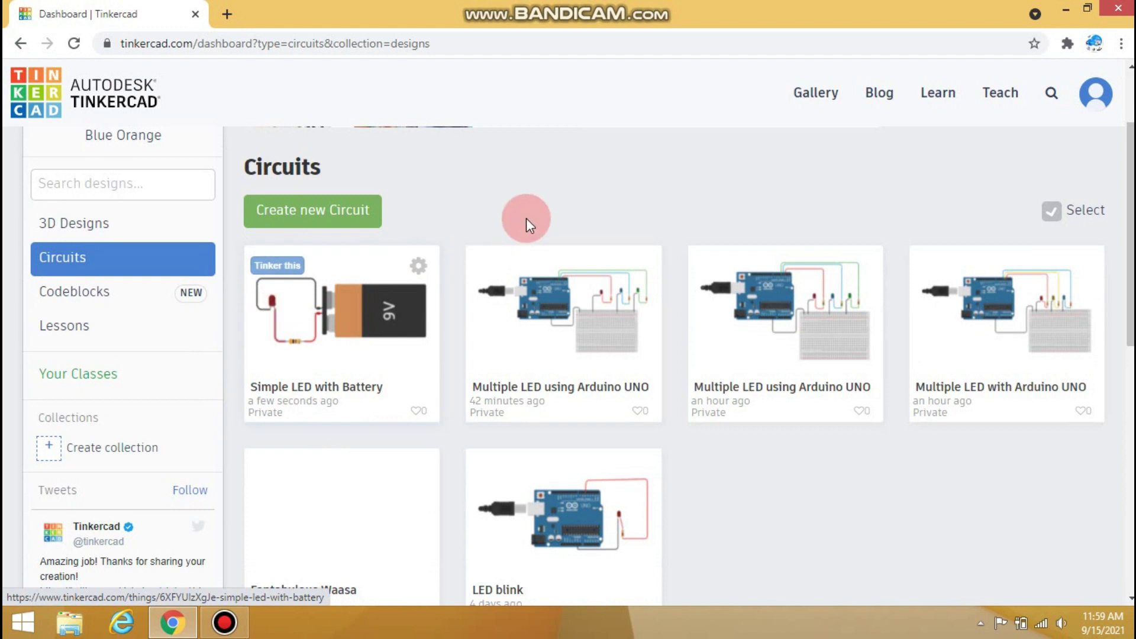
left_click(1068, 9)
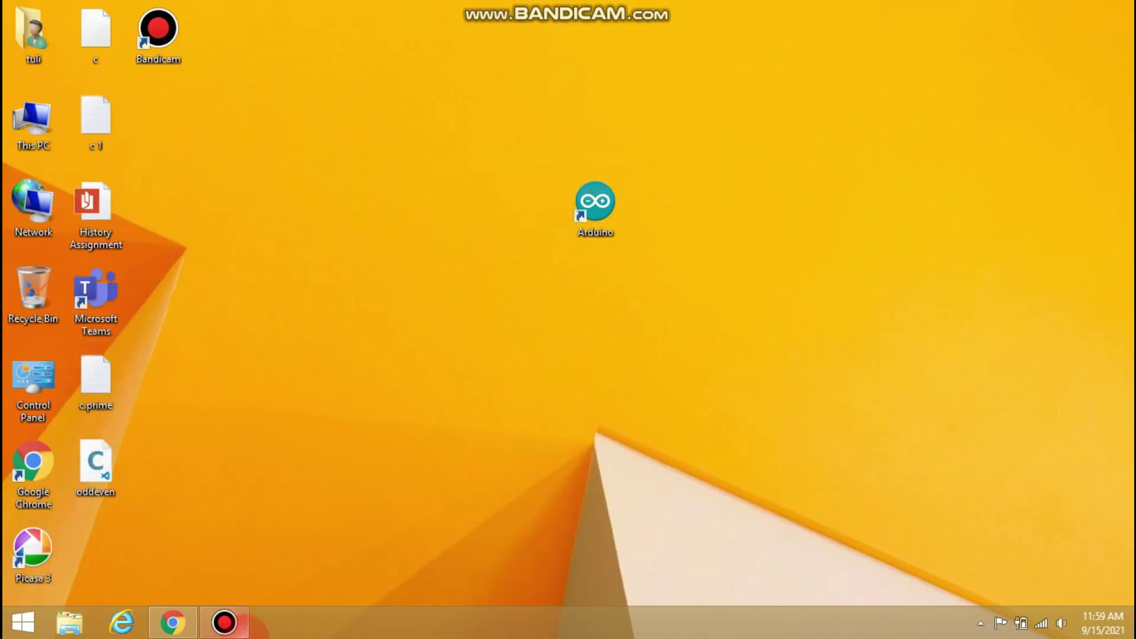